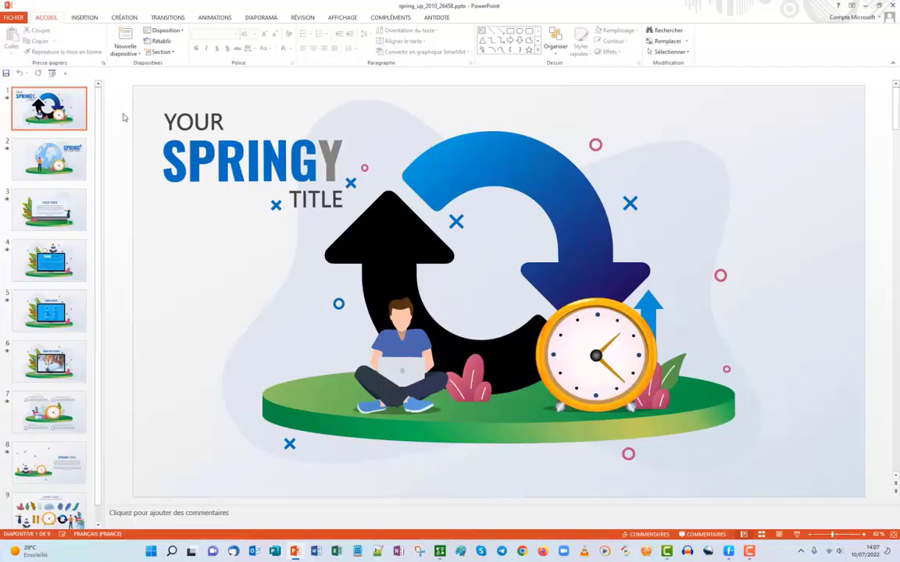
- Save a copy as PPTX3.pptx and open the Selection and Animation panes
click(10, 17)
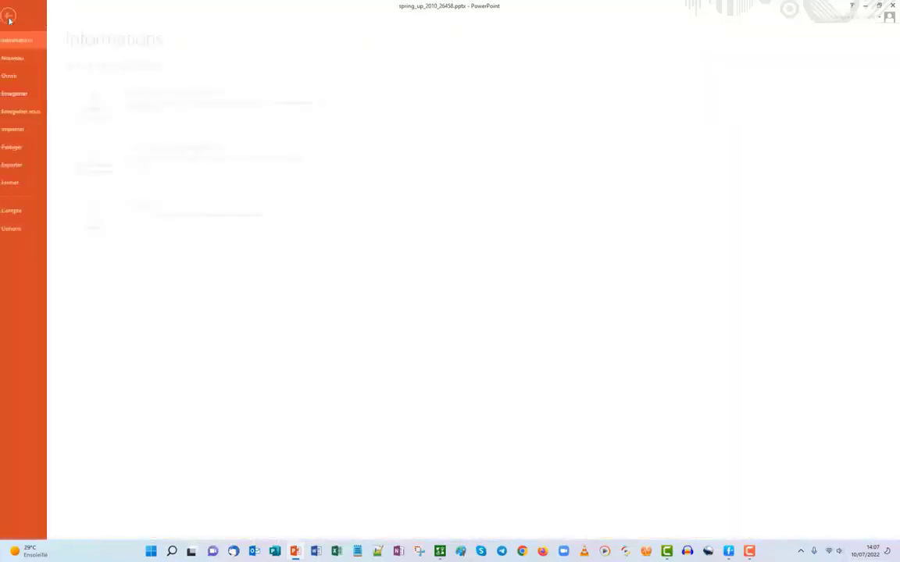
click(27, 112)
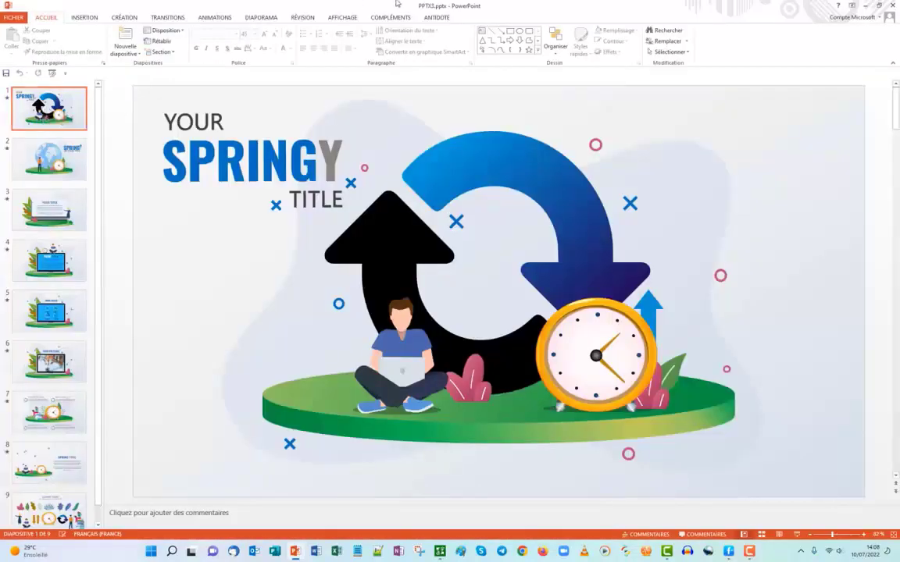
click(684, 52)
click(682, 86)
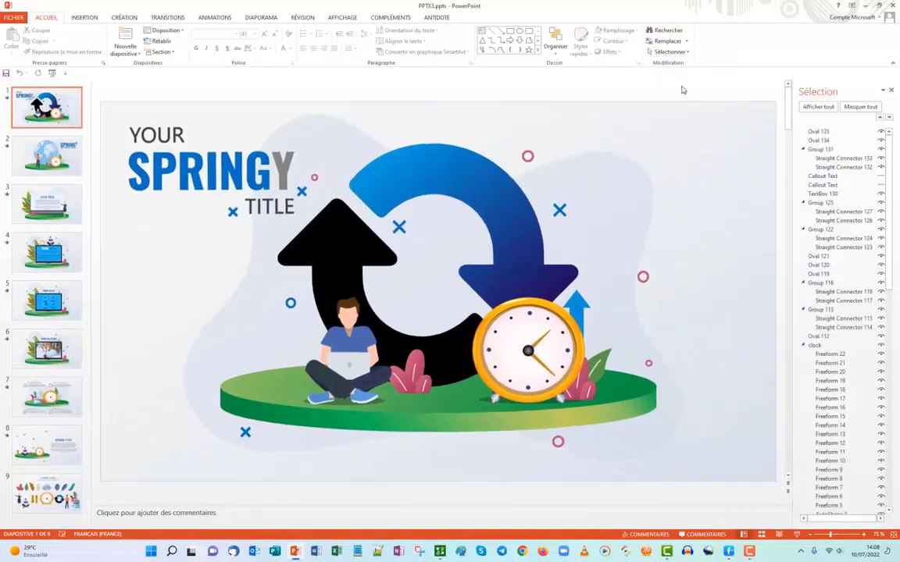
click(213, 18)
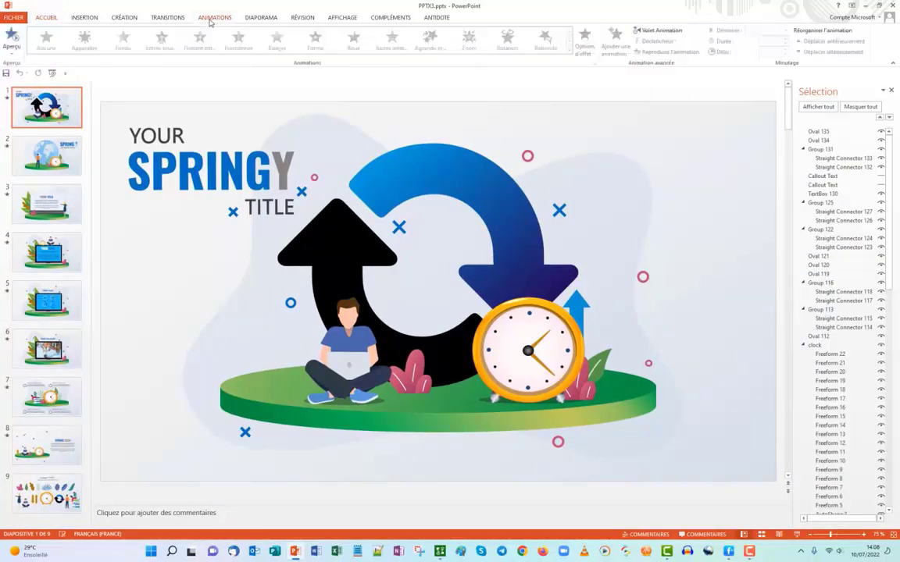
click(661, 30)
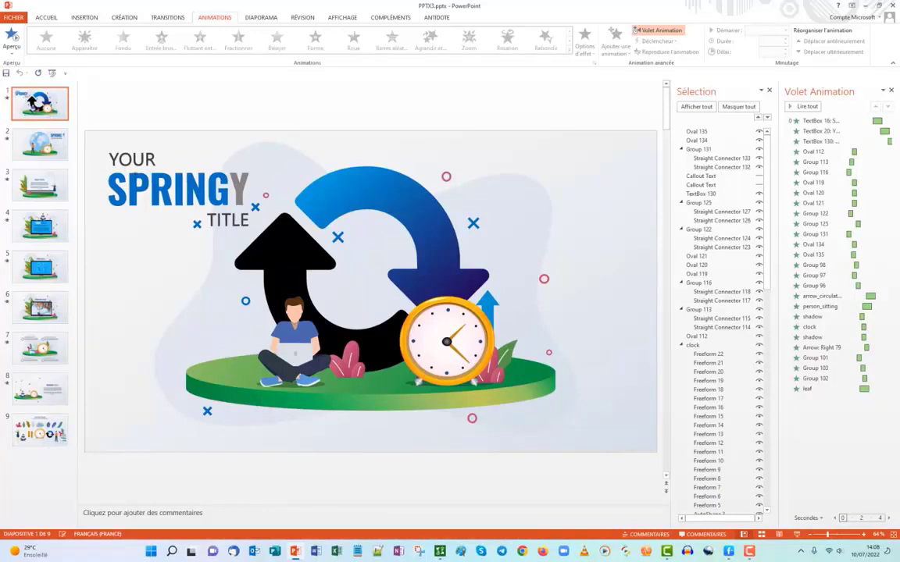
- Replace YOUR and SPRING in the slide 1 heading with 'modifier', leaving TITLE as is
click(821, 131)
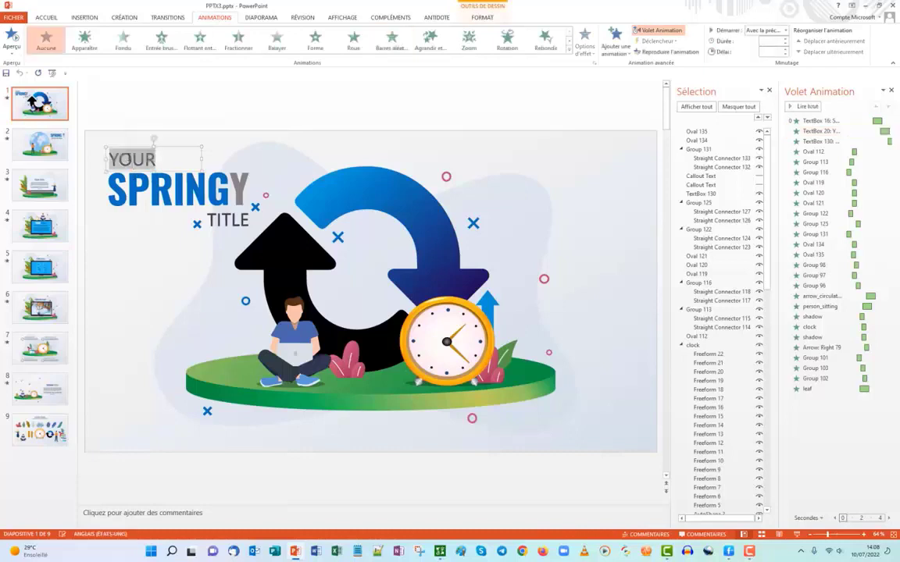
click(131, 159)
double_click(131, 159)
text(modifier)
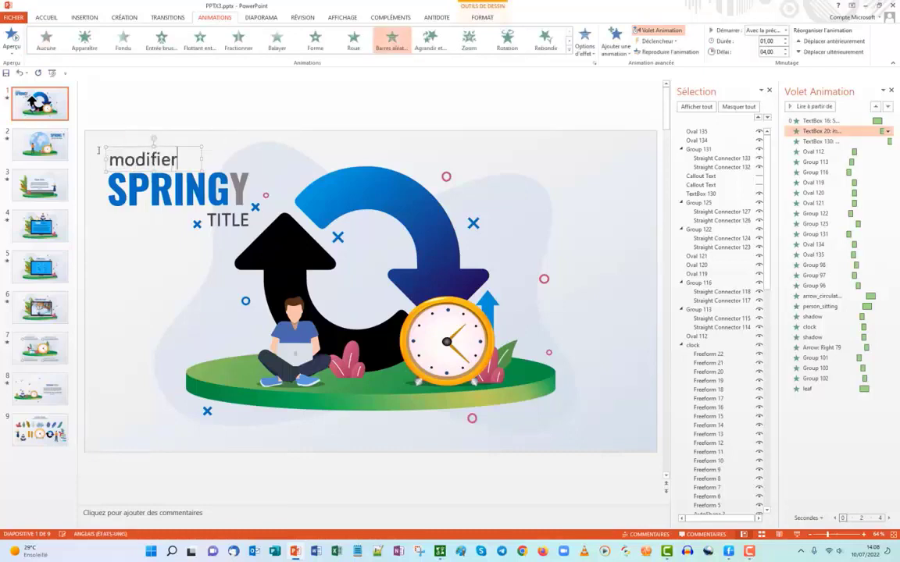
double_click(172, 190)
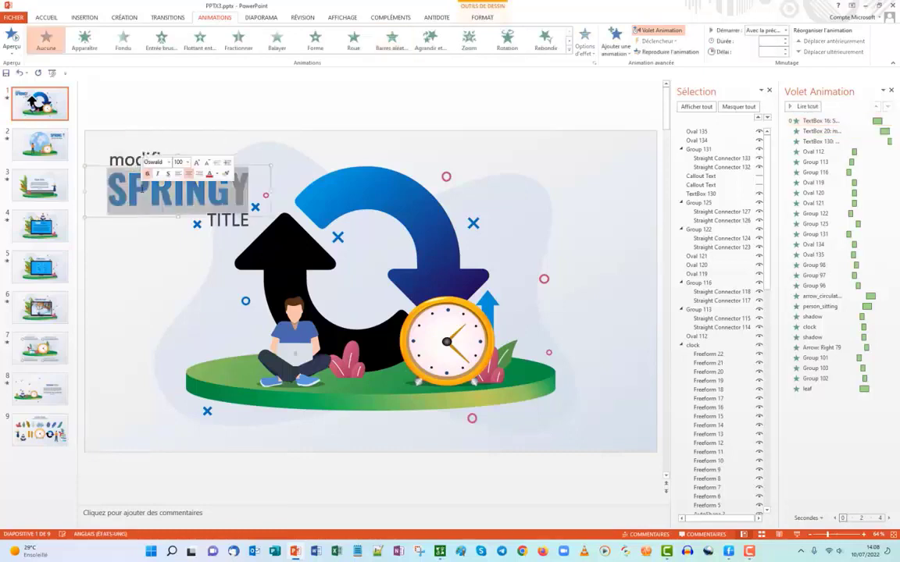
text(modifier)
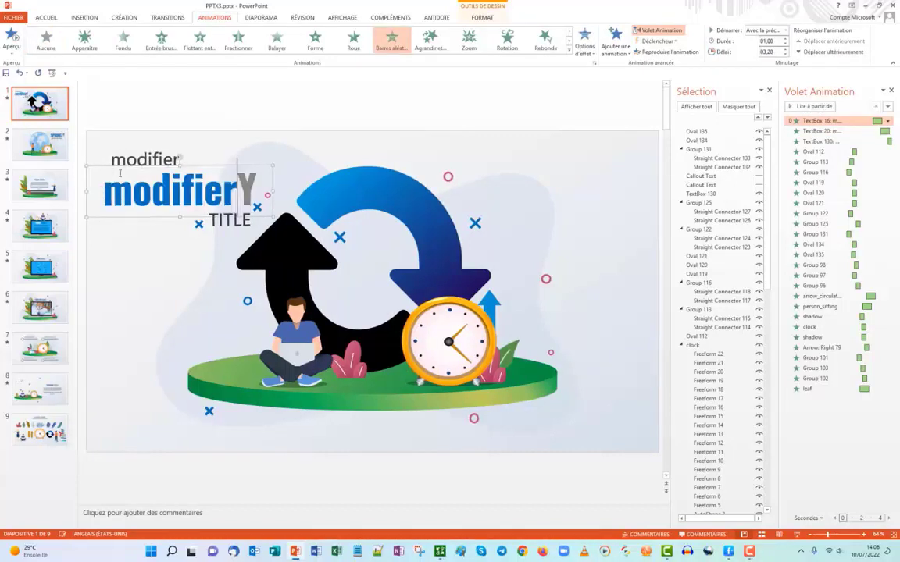
click(230, 220)
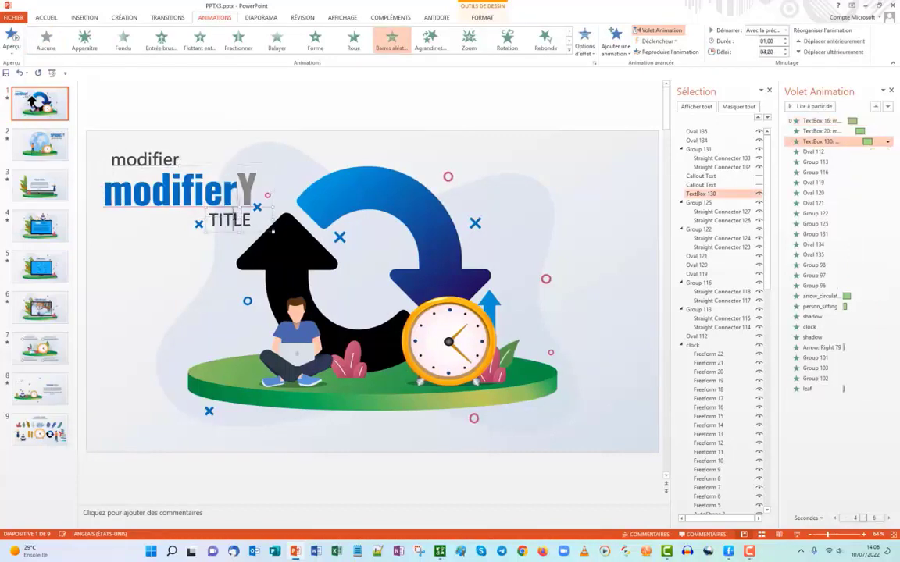
double_click(229, 221)
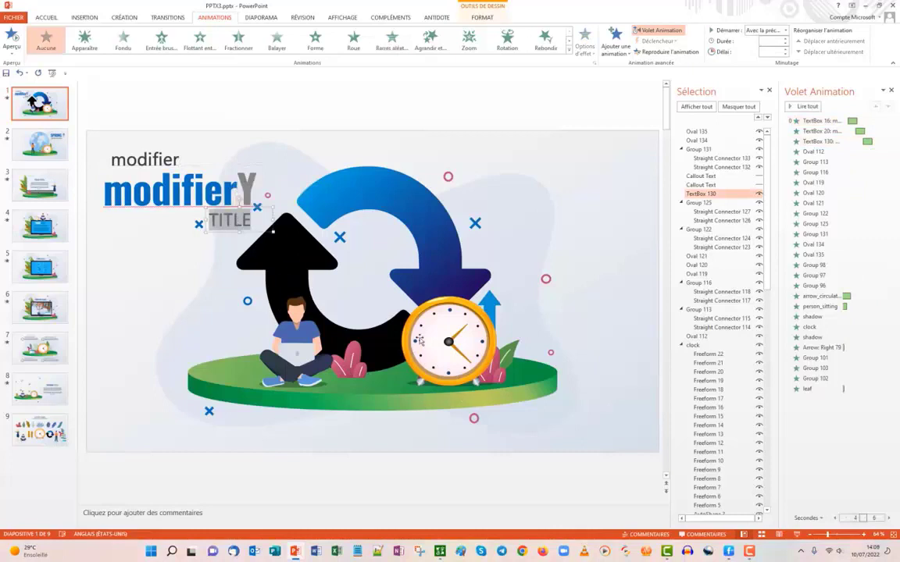
click(158, 263)
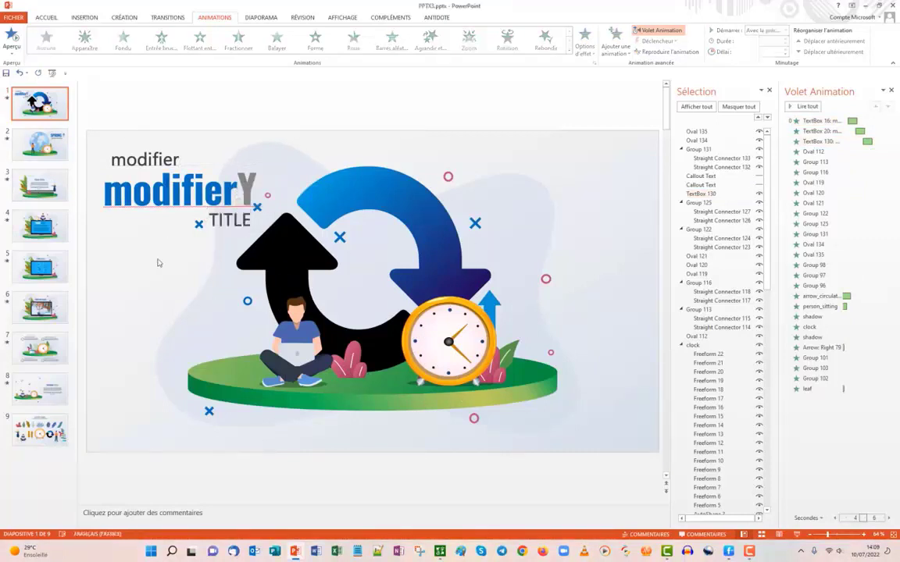
- Play slide 1's animations, check the person_sitting animation options, preview again, then go to slide 2
click(8, 99)
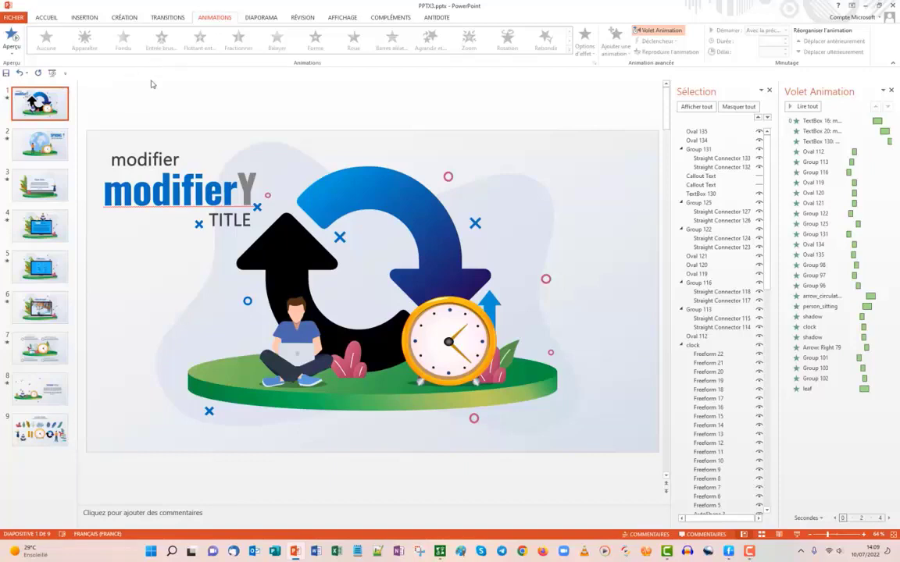
click(296, 356)
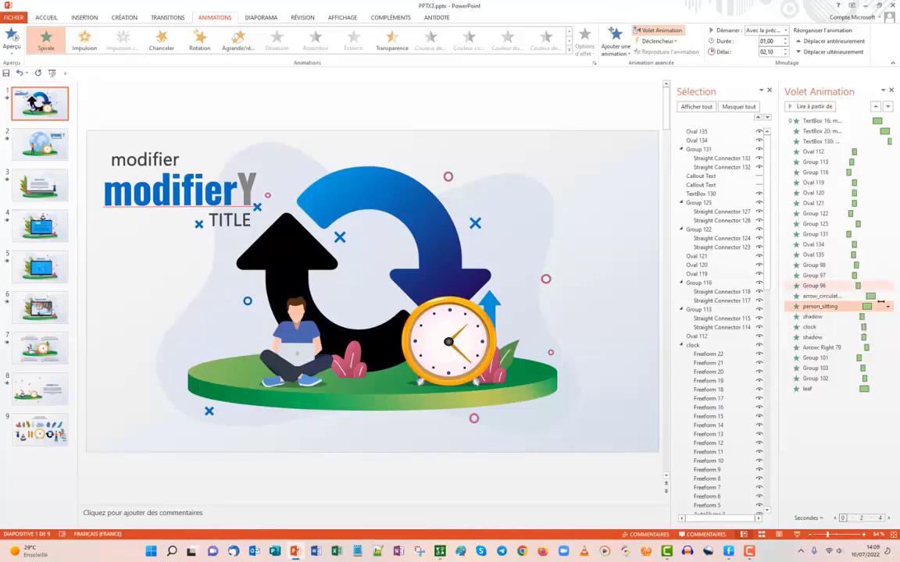
click(888, 307)
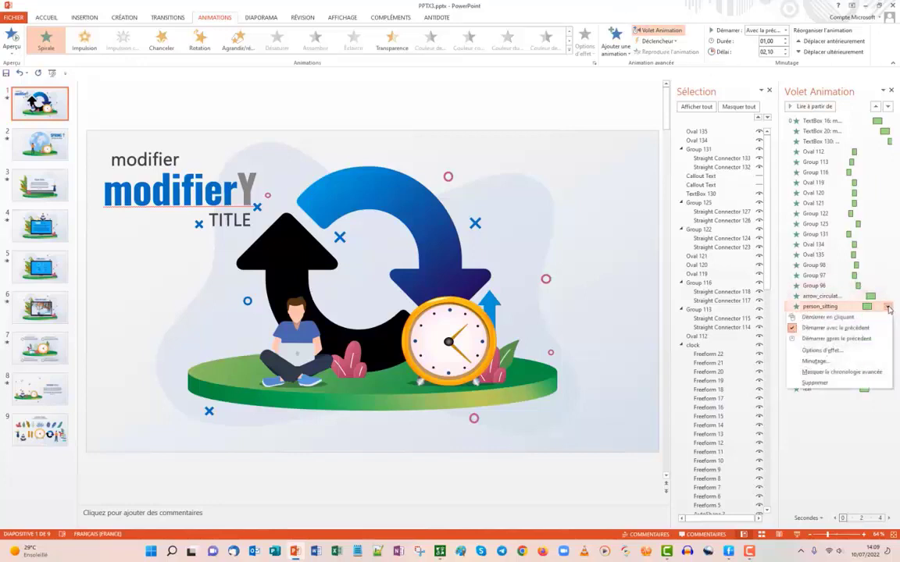
click(792, 396)
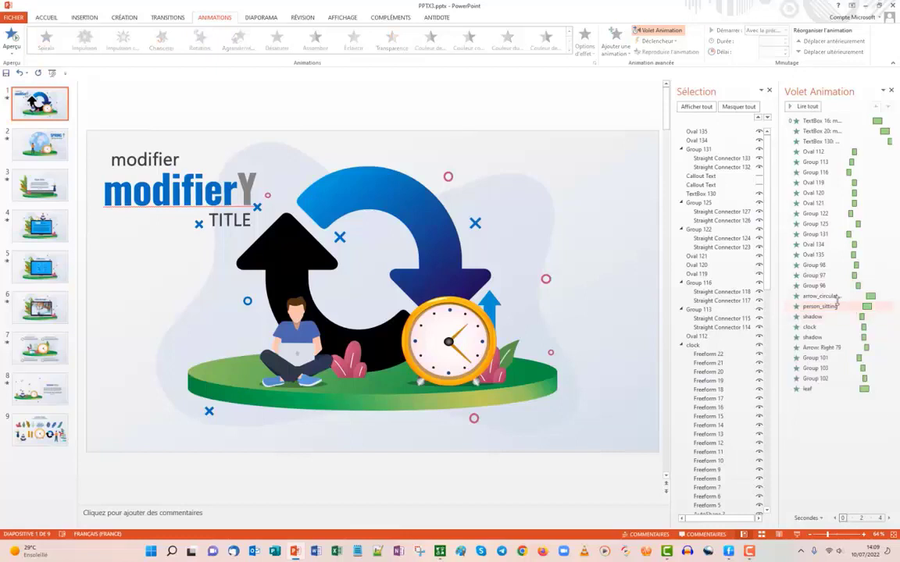
click(809, 308)
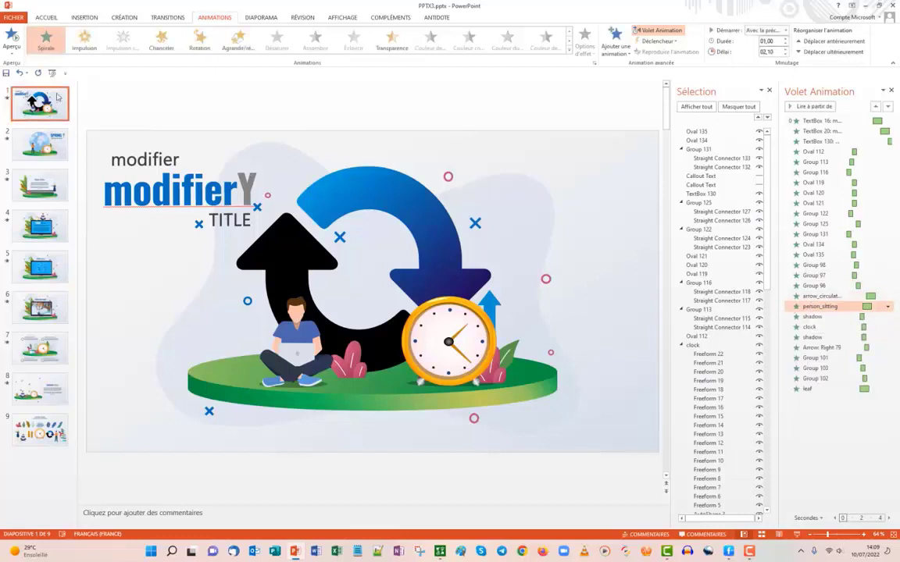
click(7, 31)
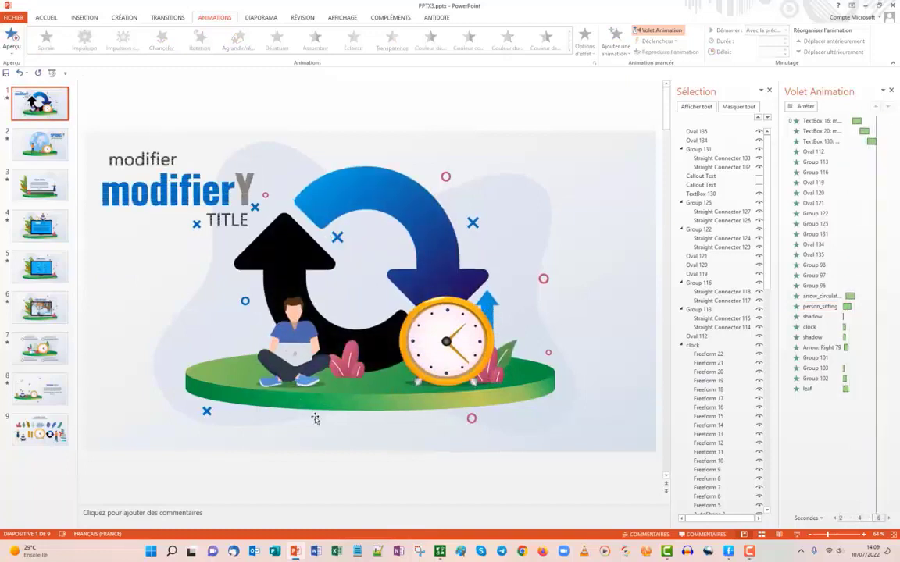
click(358, 412)
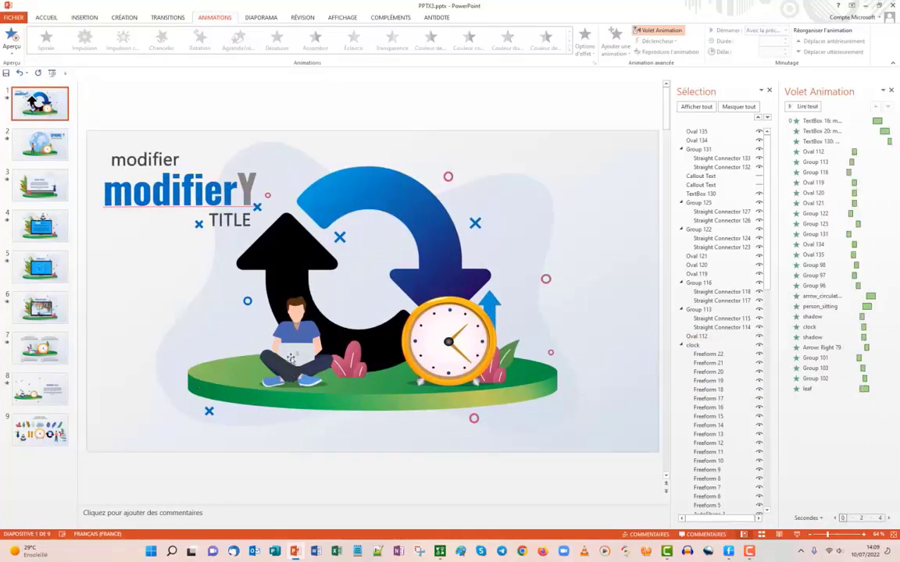
click(54, 153)
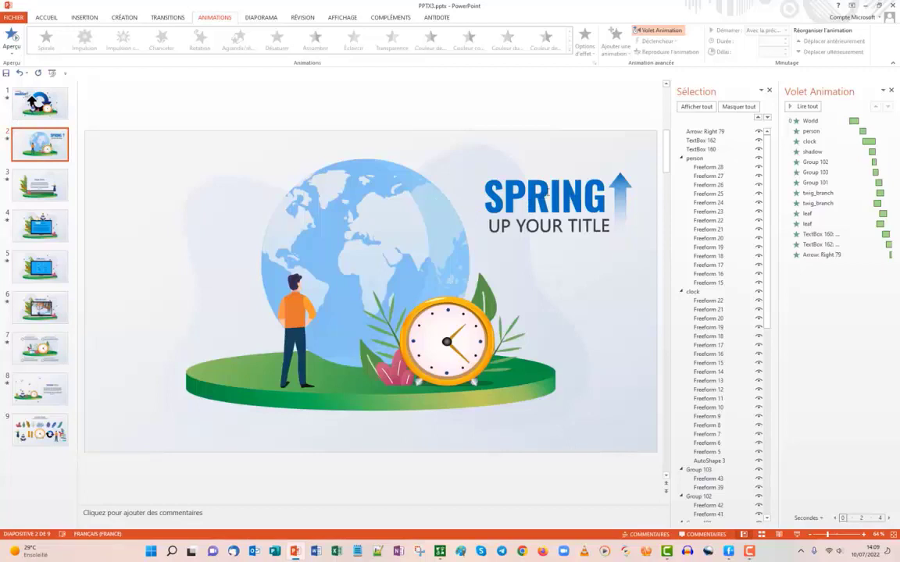
- Preview slide 2's animations and delete the globe illustration
click(565, 225)
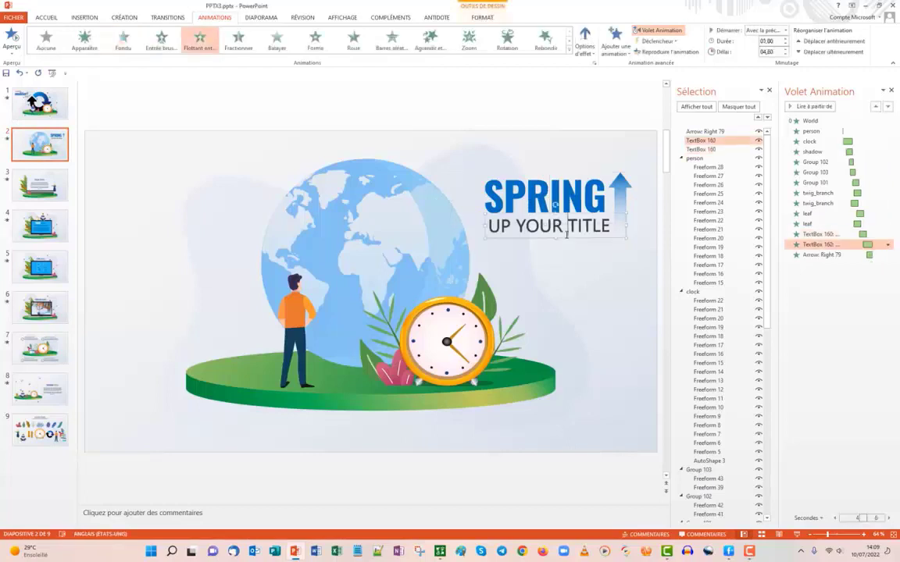
click(8, 139)
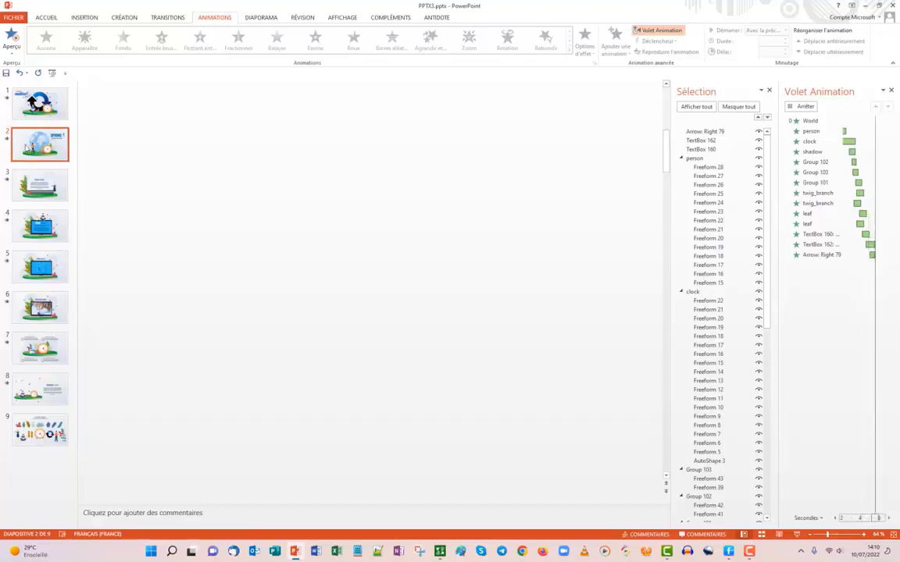
click(321, 319)
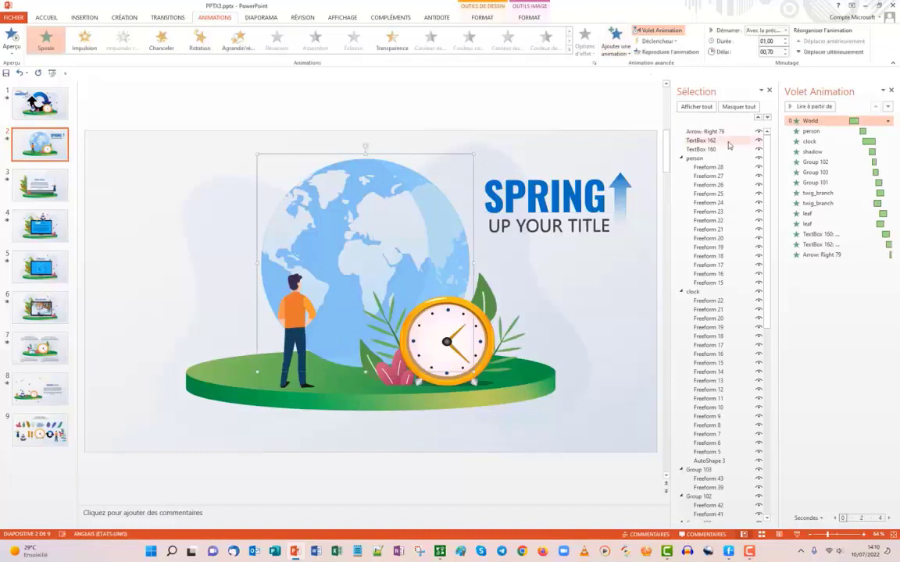
key(Delete)
- Hide the grey background blob and drag the standing person to the slide's left edge
click(296, 310)
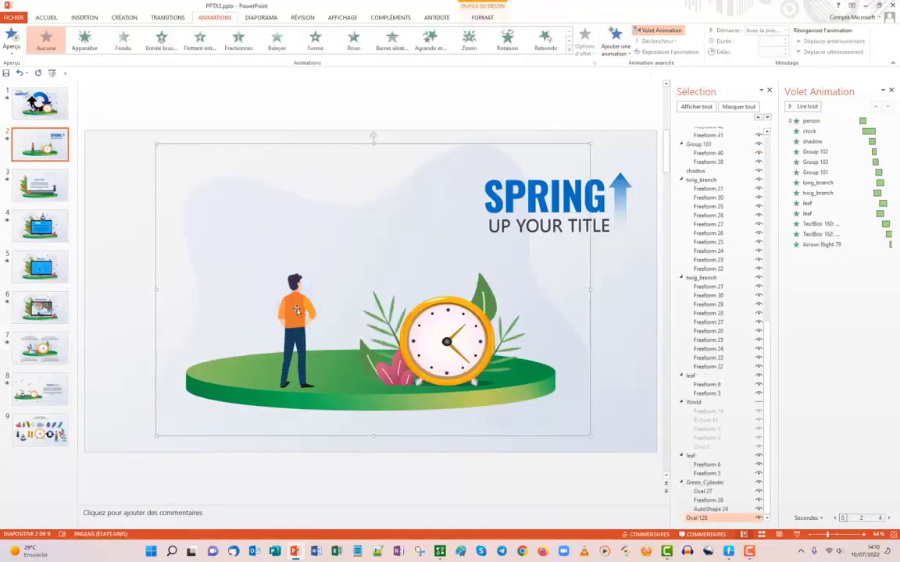
click(758, 518)
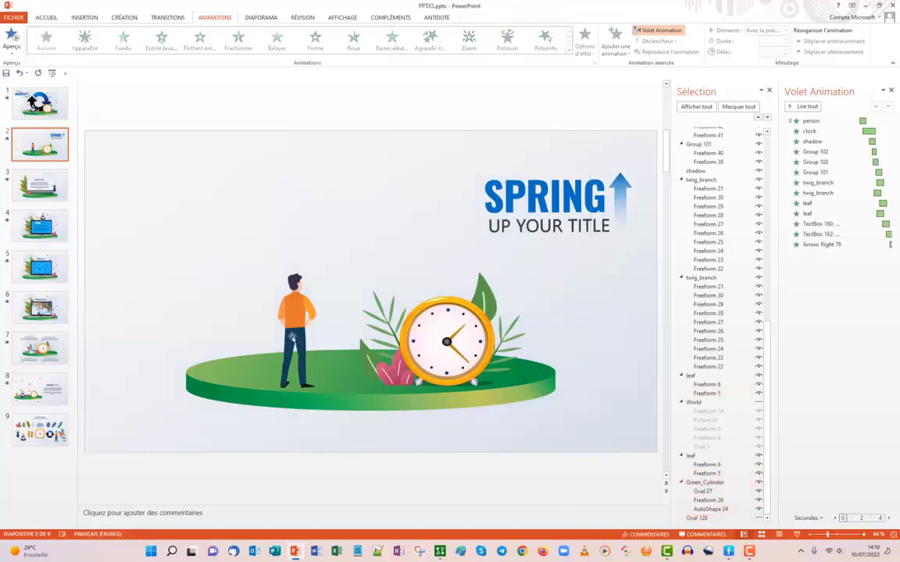
click(292, 337)
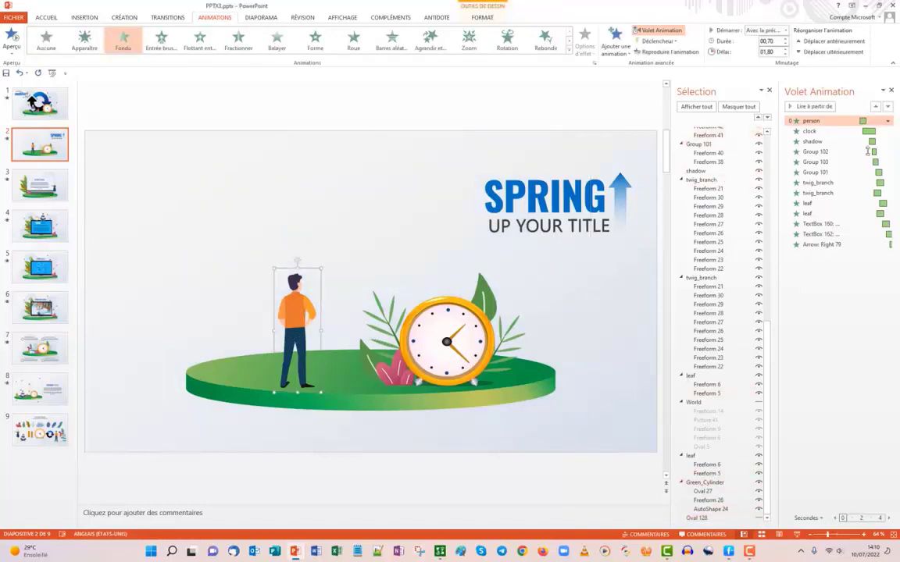
click(887, 121)
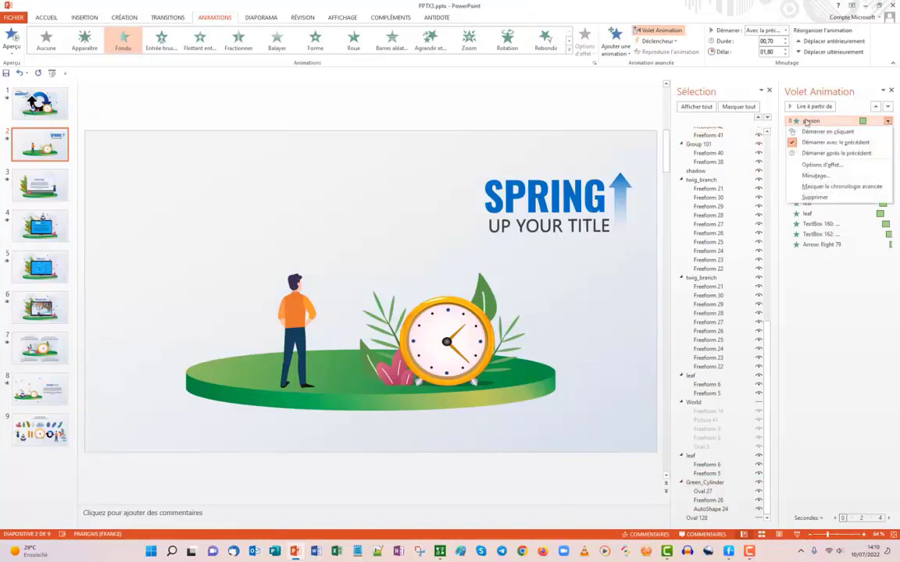
drag(296, 352, 117, 372)
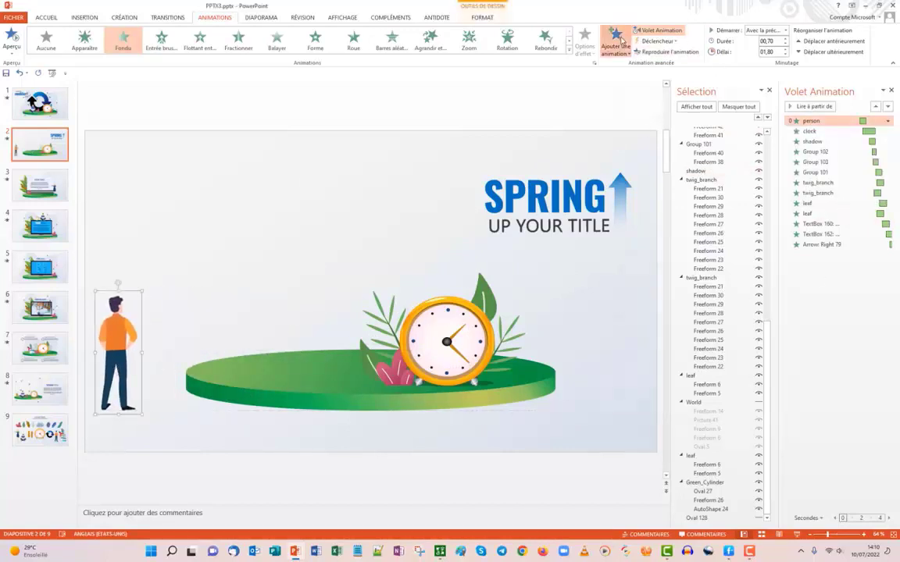
- Give the person a rightward Lignes motion path extended so it ends on the platform
click(616, 43)
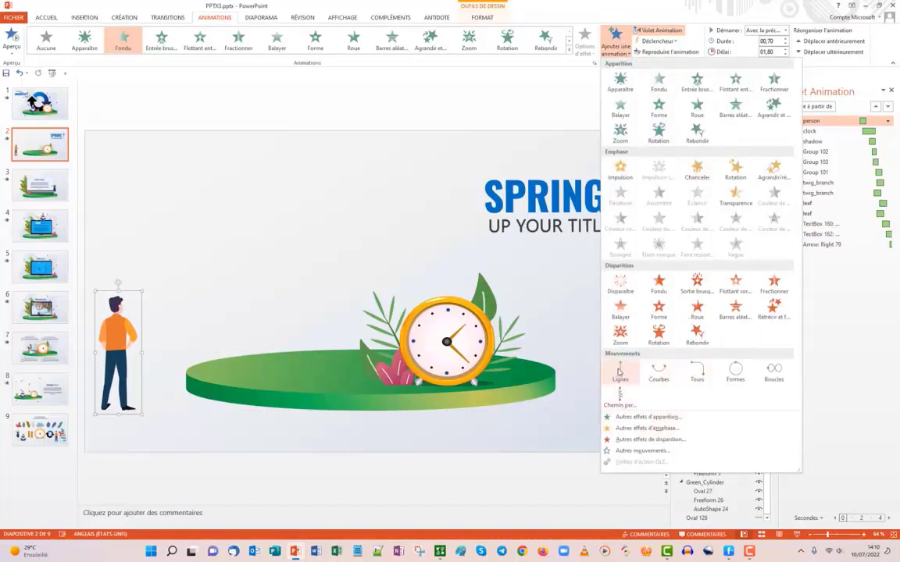
click(619, 373)
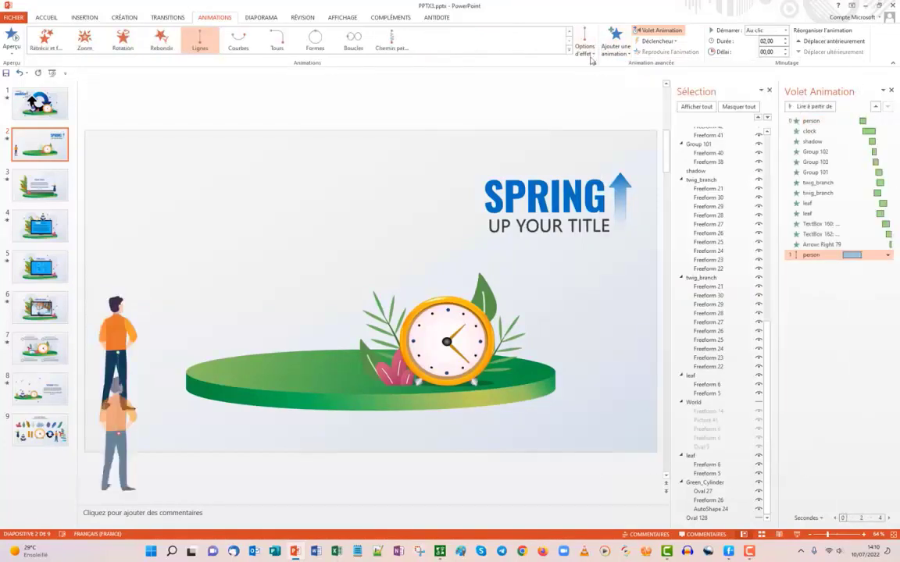
click(593, 53)
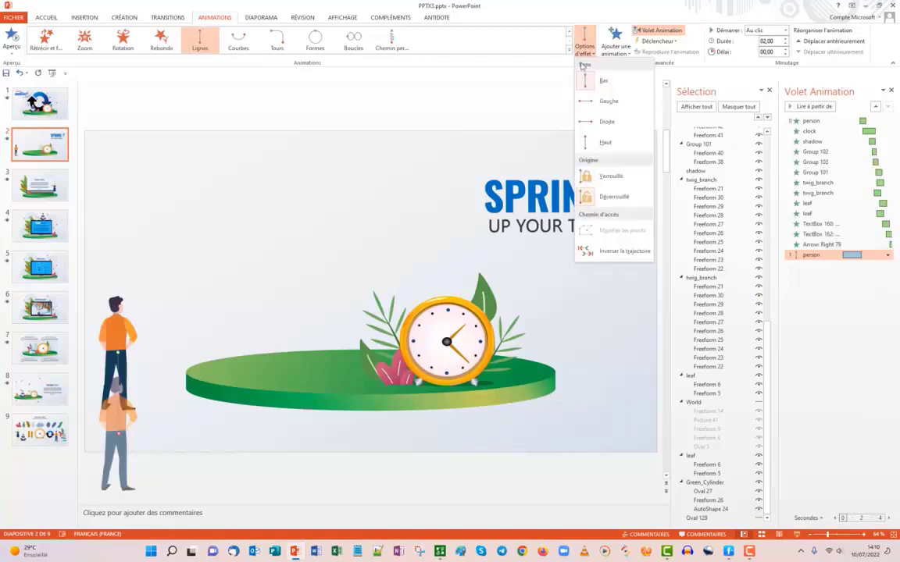
click(607, 122)
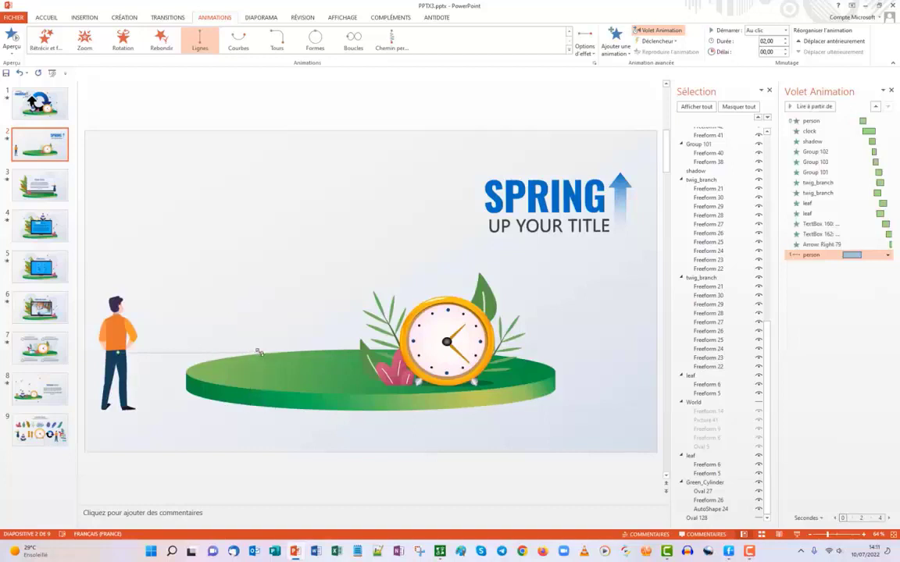
drag(261, 355, 269, 314)
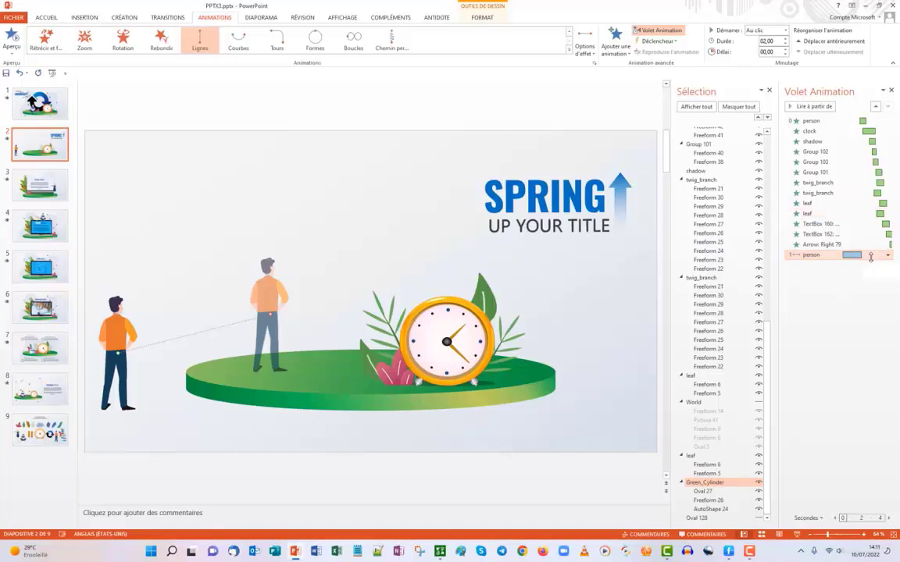
- Move the person's motion to second place and set it to start With Previous
drag(870, 257, 871, 129)
click(887, 132)
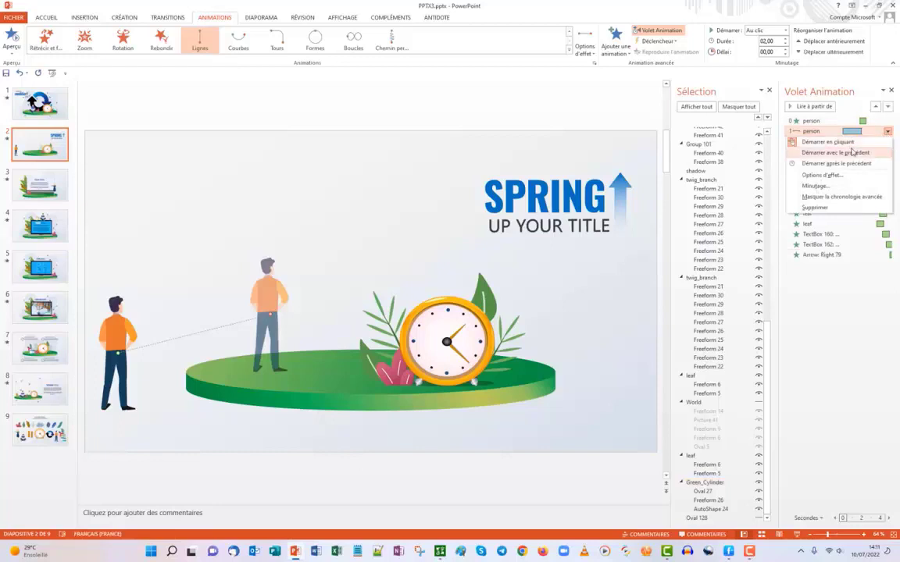
click(854, 153)
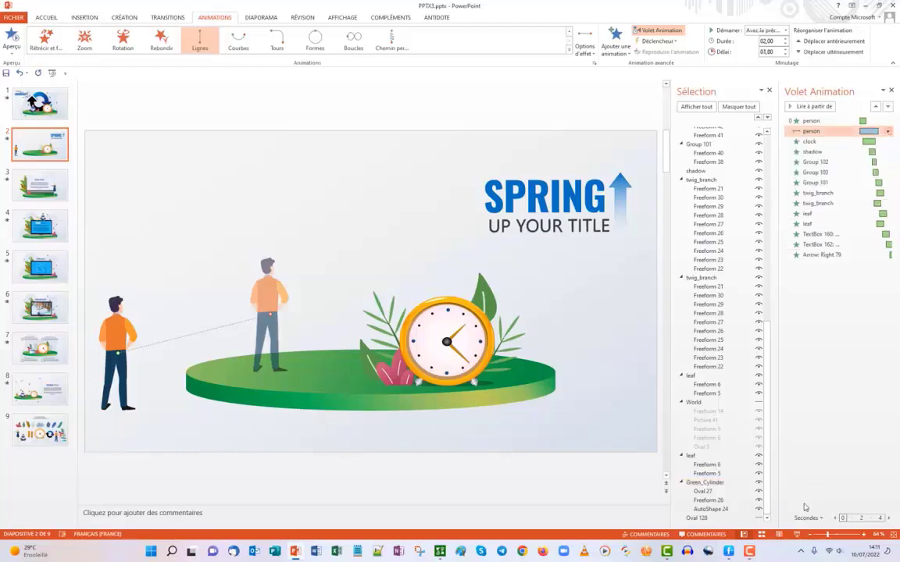
- Save the presentation from the Quick Access Toolbar and play slide 2's animations
click(14, 17)
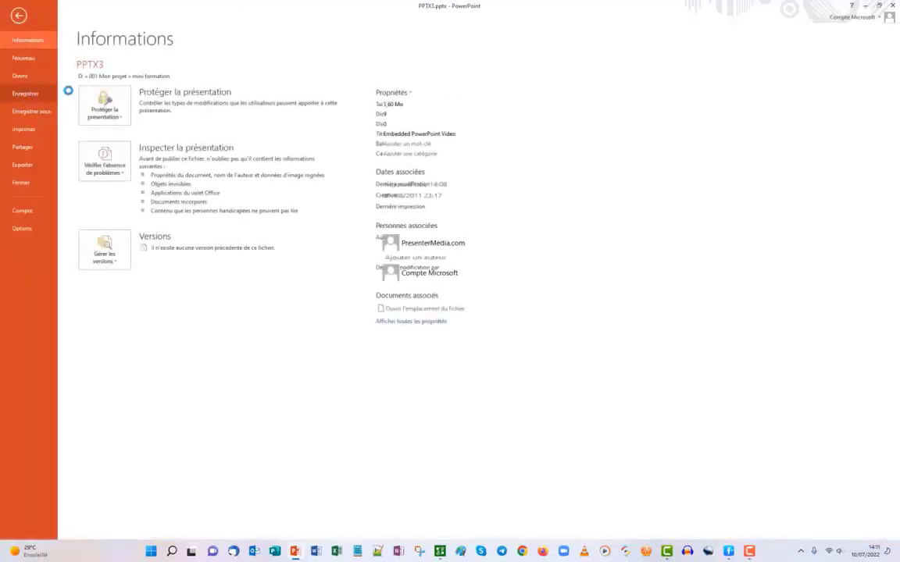
click(19, 14)
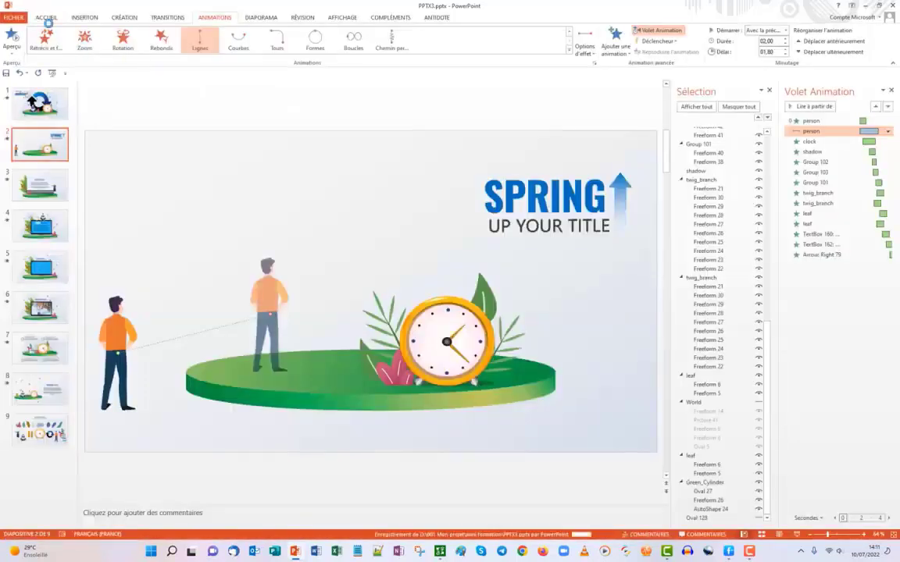
click(7, 73)
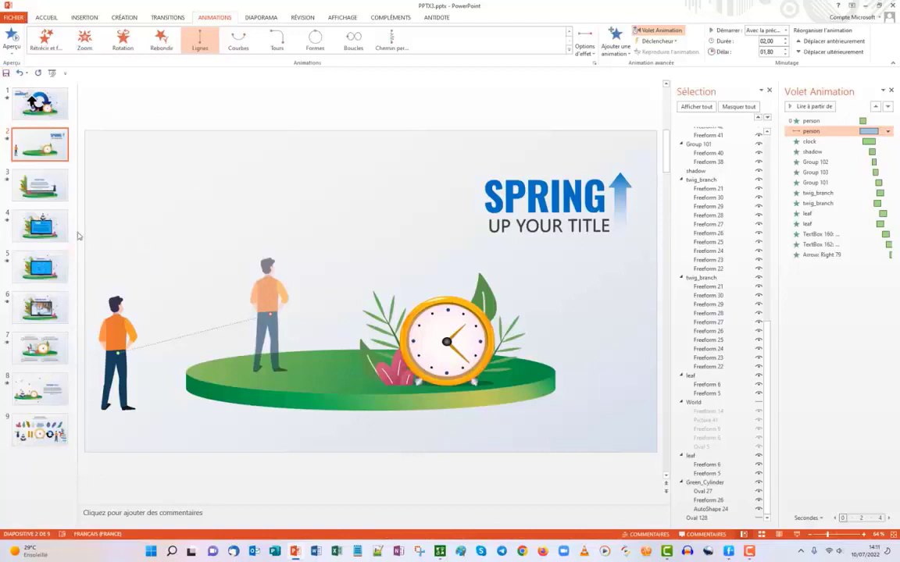
click(6, 139)
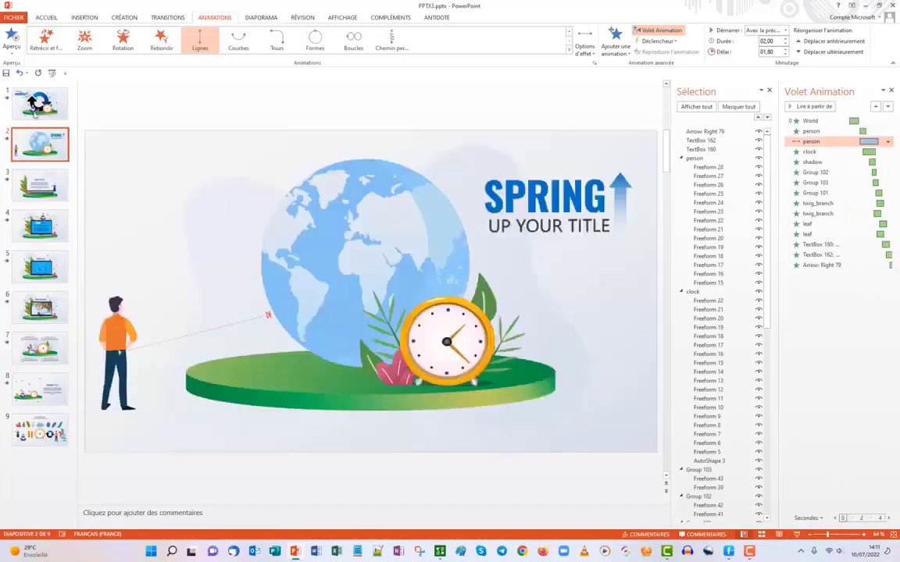
- Go to slide 3 and inspect its body text box's Fade animation in the Animation pane
click(8, 181)
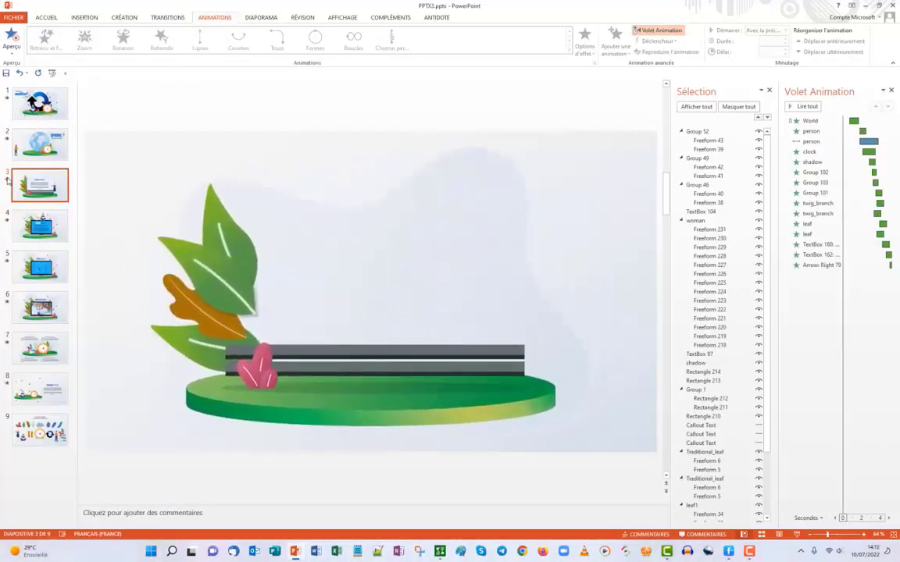
click(357, 277)
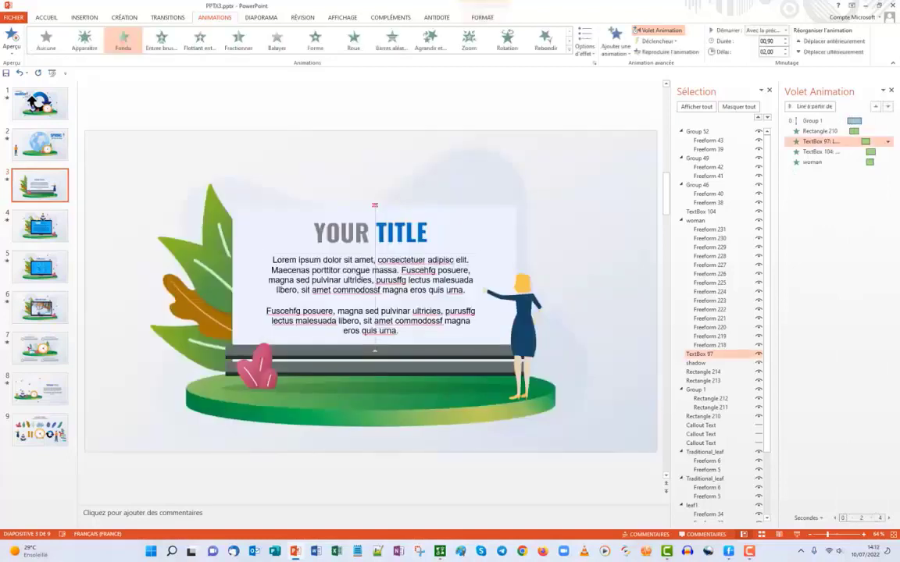
click(340, 232)
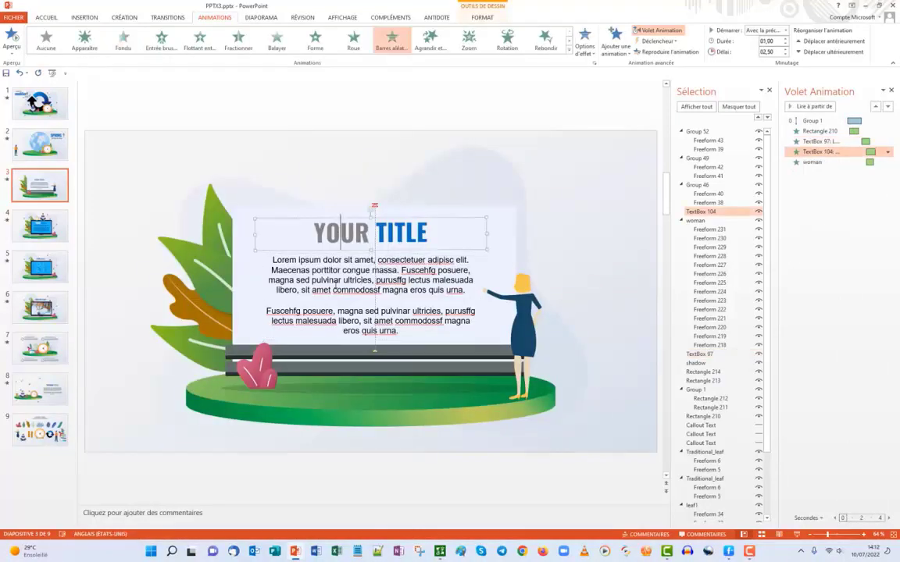
click(284, 271)
drag(272, 260, 461, 288)
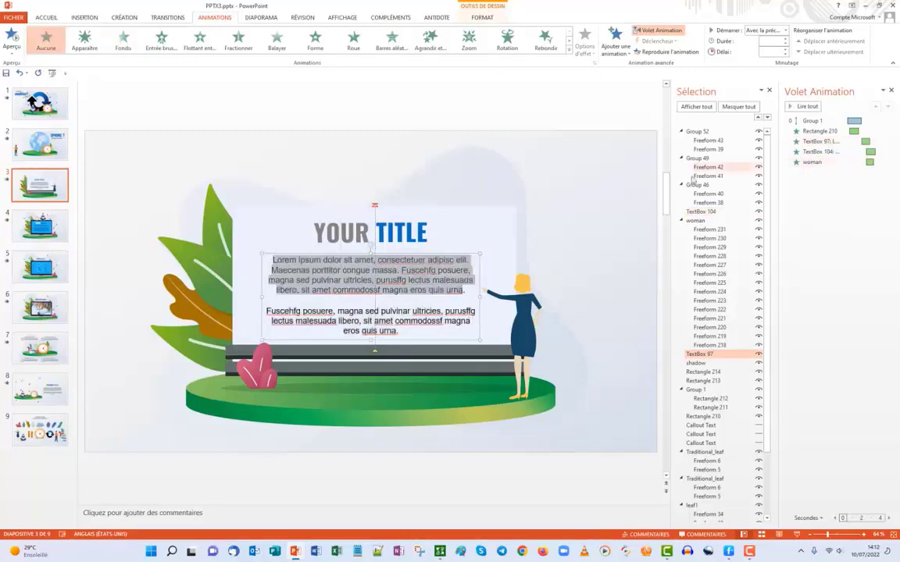
click(444, 259)
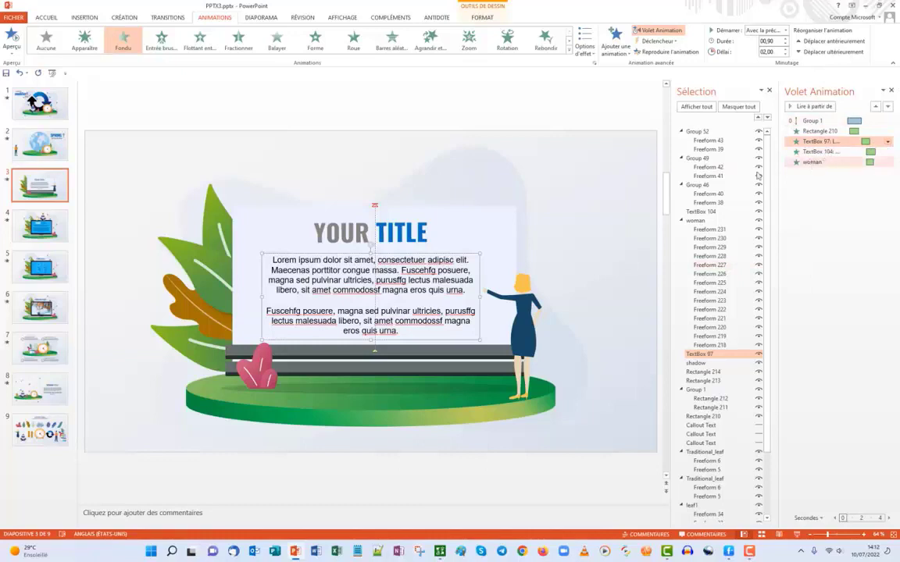
key(Escape)
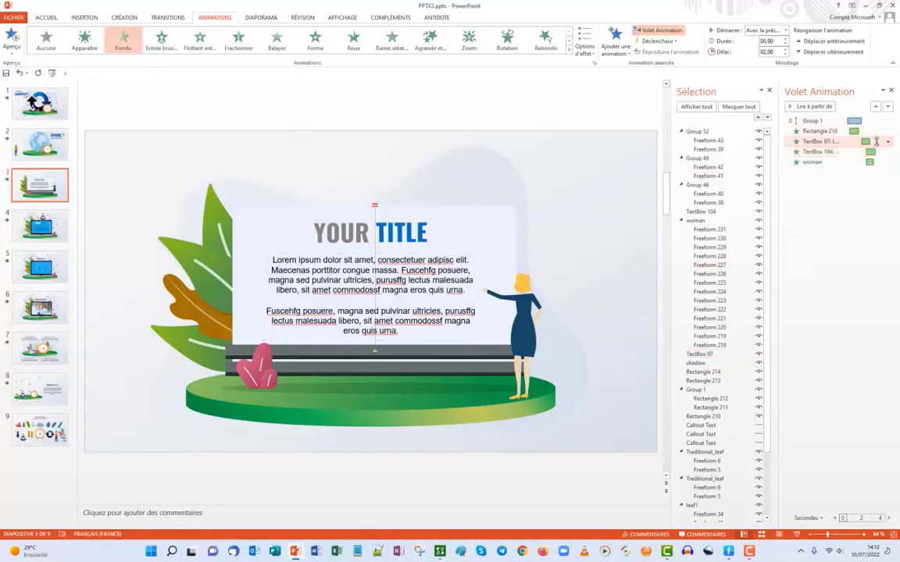
click(887, 142)
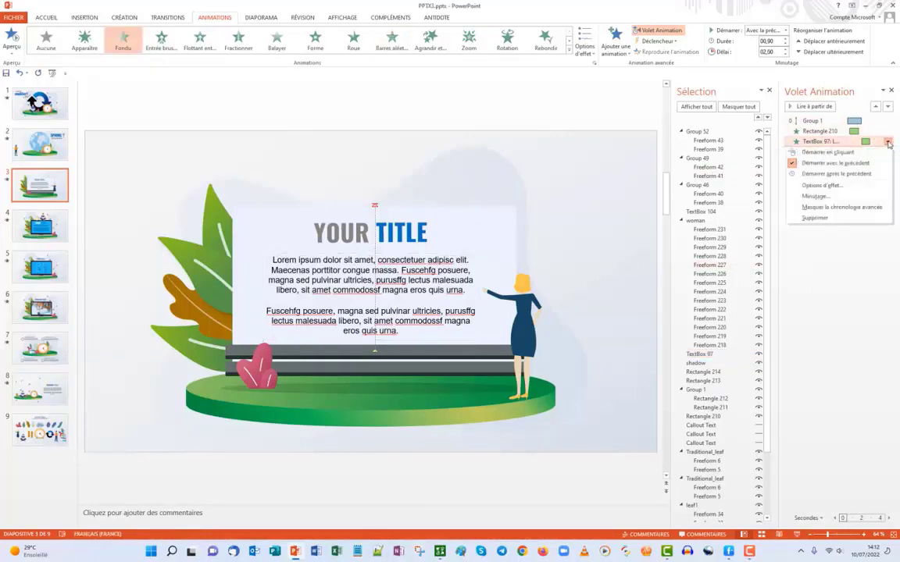
key(Escape)
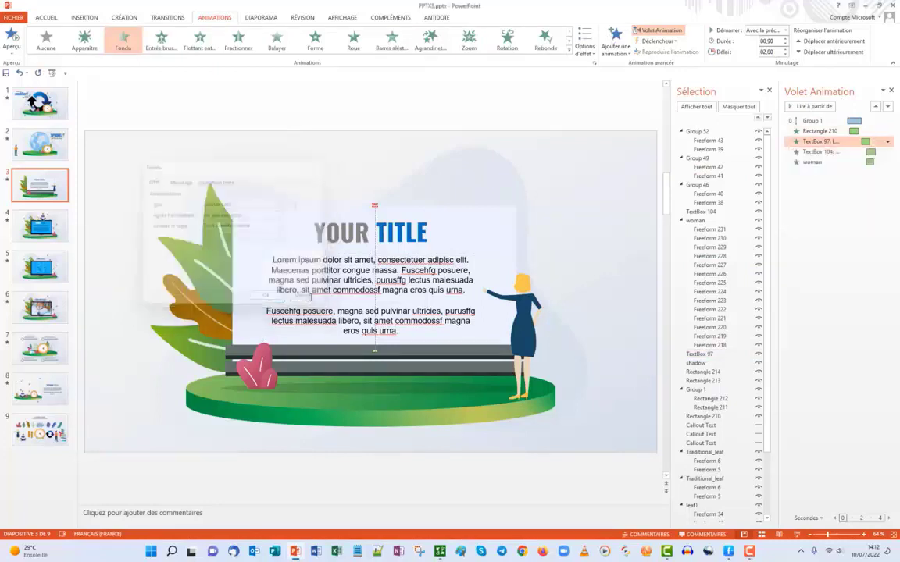
- Replace the body text's Fondu entrance with the Tourbillon swirl from the more entrance effects list
click(569, 51)
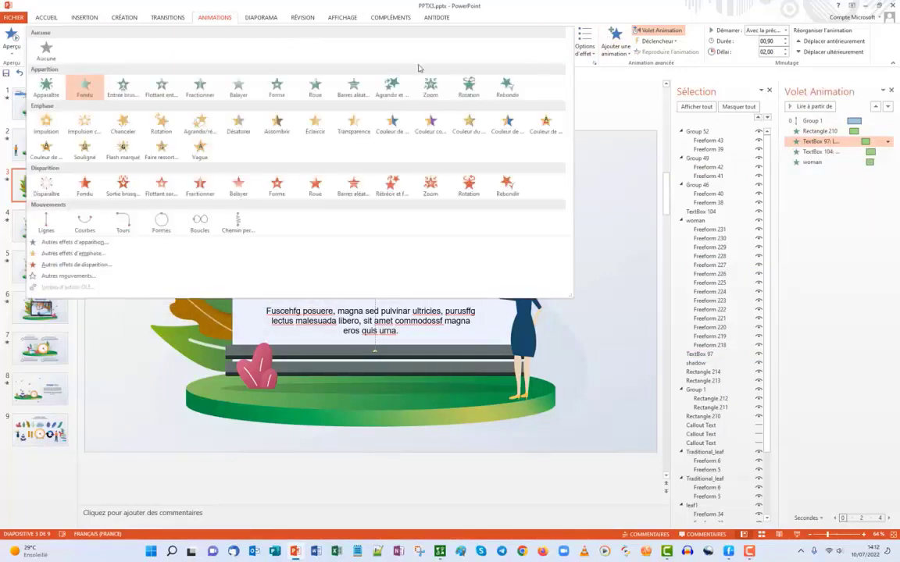
click(47, 244)
scroll(449, 273, down, 3)
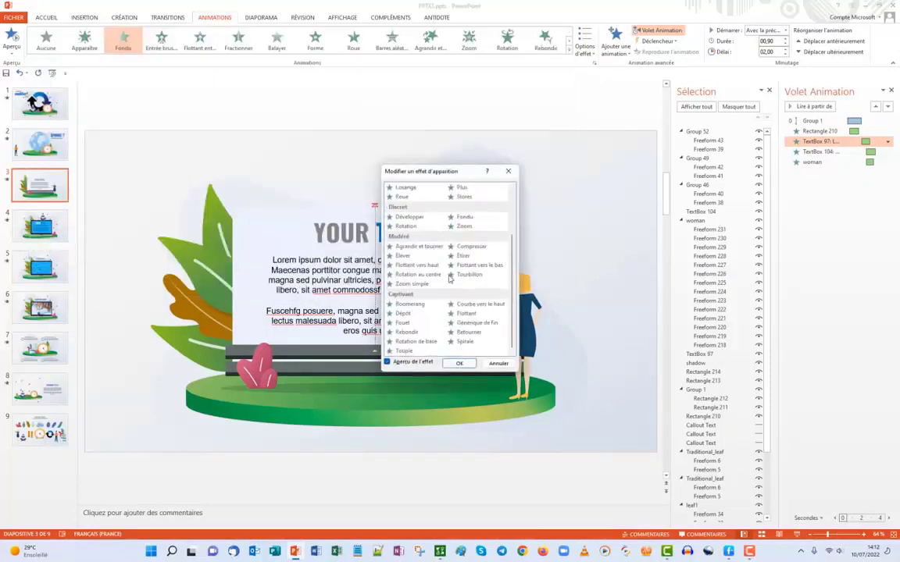
click(449, 275)
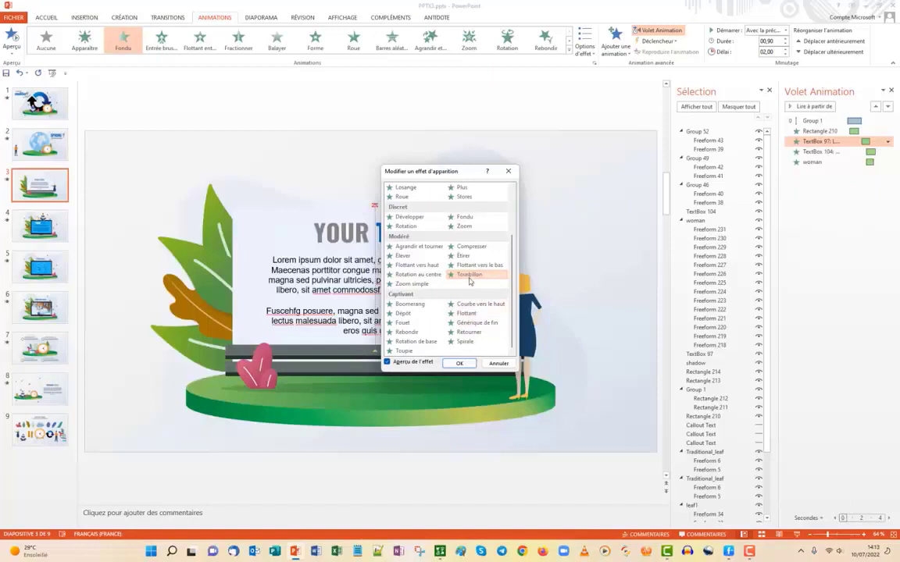
click(459, 364)
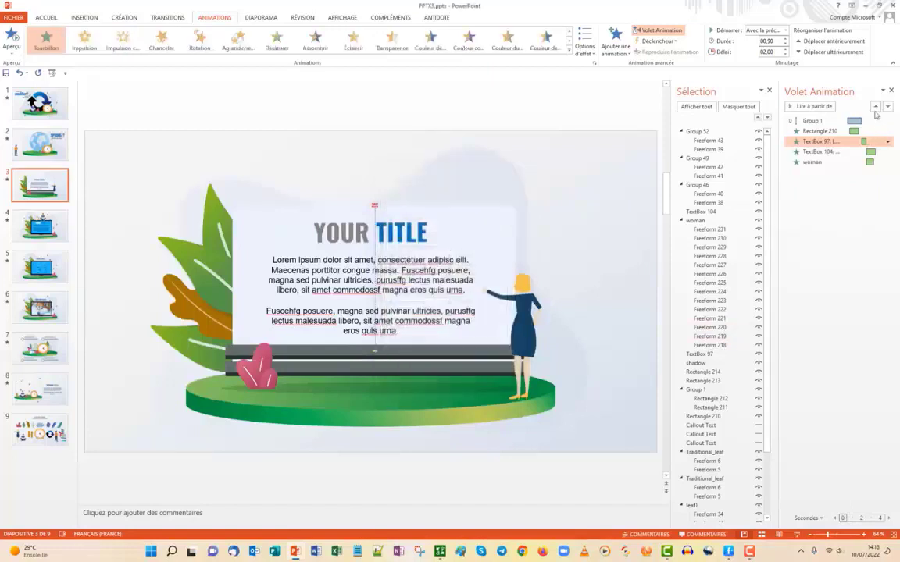
- Set the Tourbillon effect to animate text Par mot with a 10% delay between words
click(887, 142)
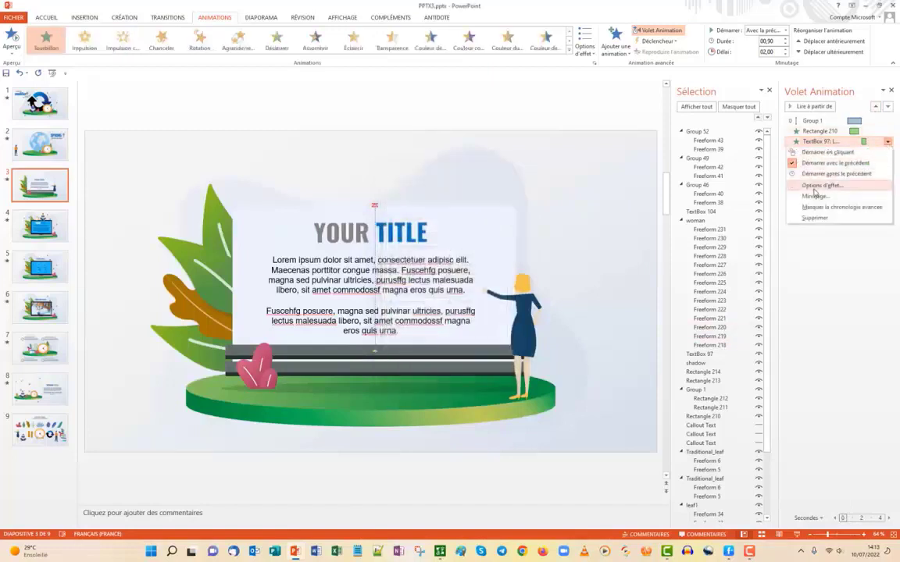
click(820, 186)
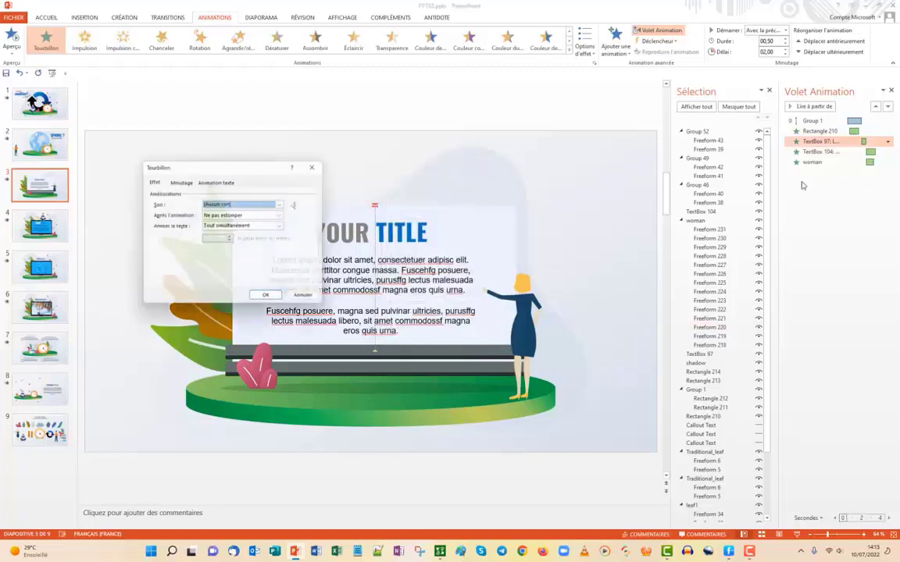
click(283, 226)
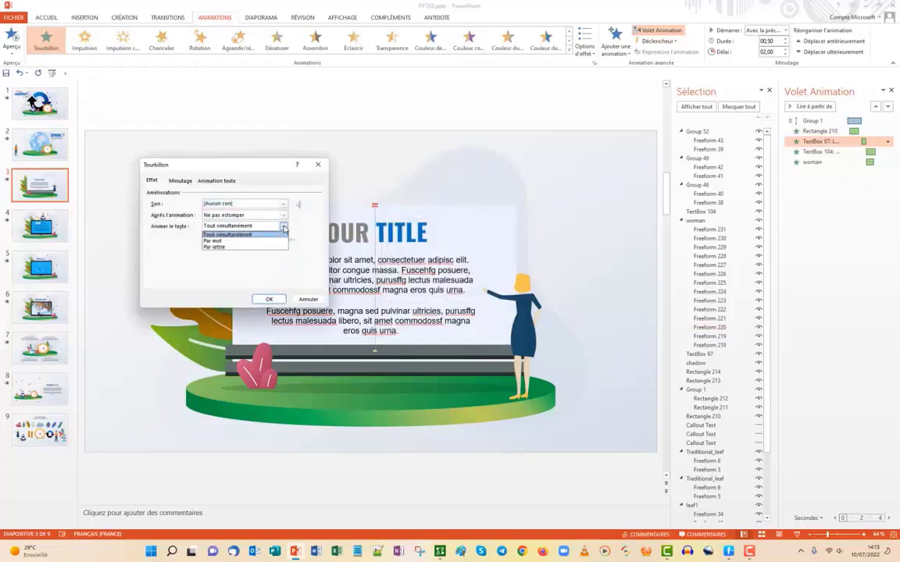
click(206, 242)
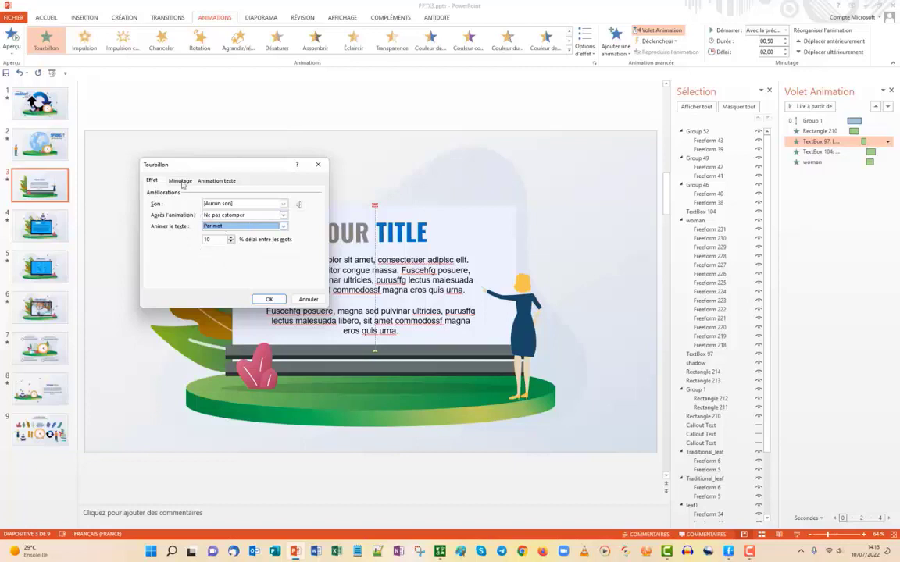
click(269, 300)
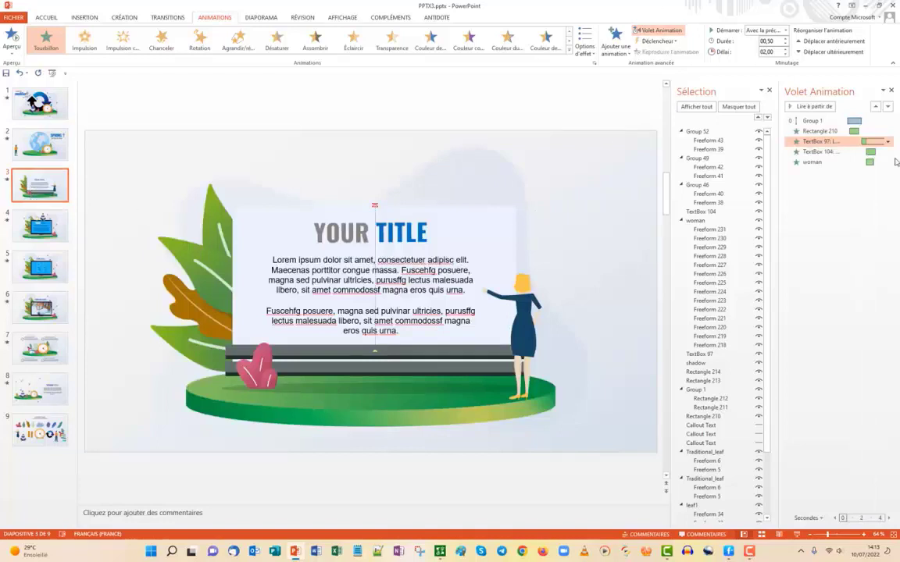
- Change TextBox 97's swirl Durée to 1 secondes (rapide) in its Minutage settings
click(887, 141)
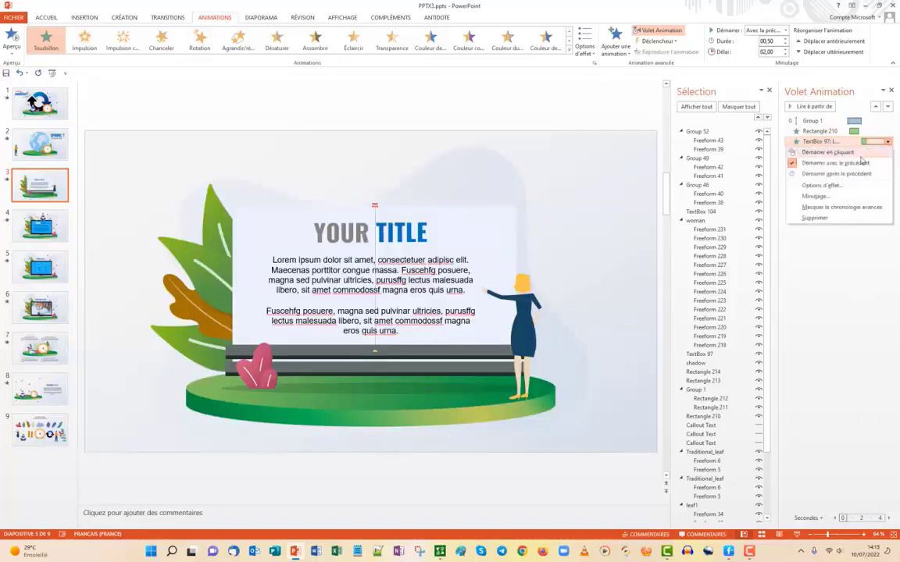
click(813, 196)
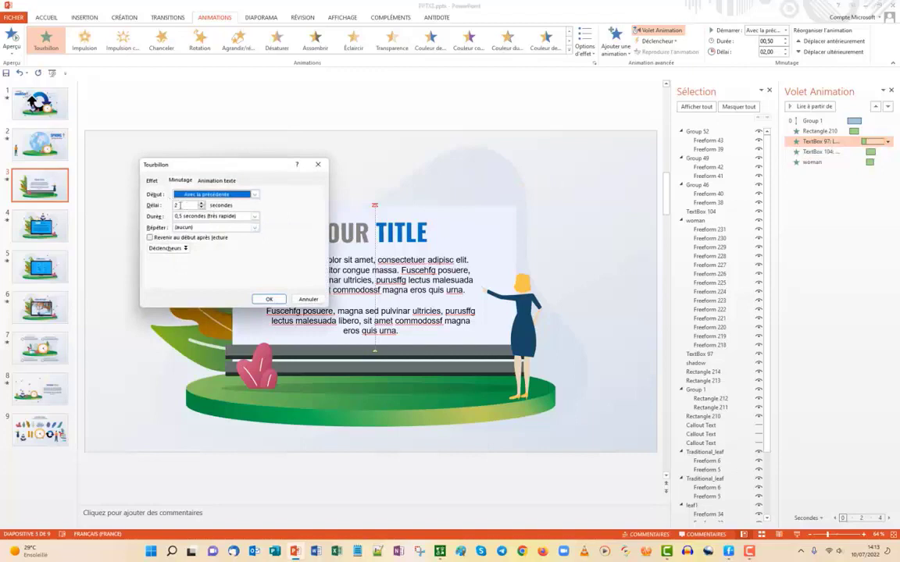
click(254, 217)
click(199, 243)
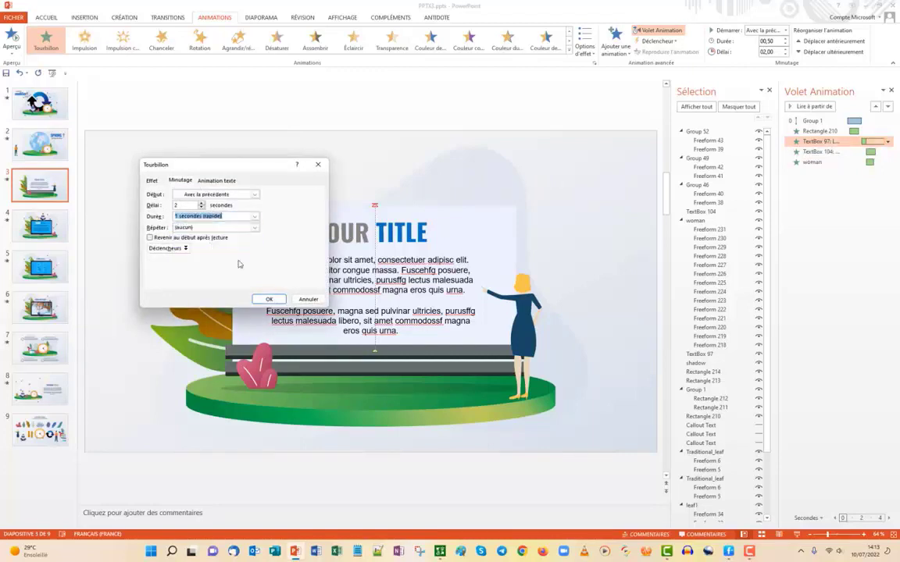
click(268, 300)
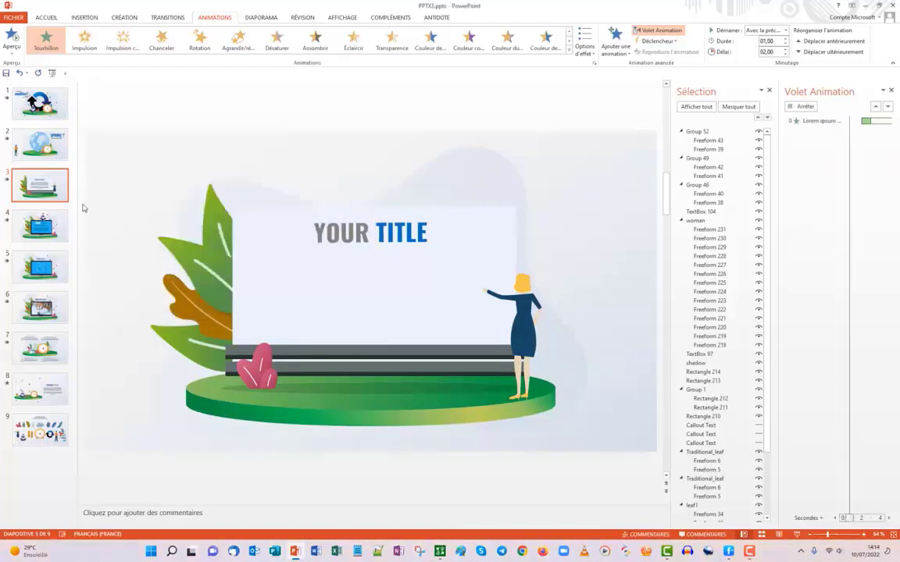
- Replay slide 3's animation preview, then browse slides 4 and 9 before landing on slide 6
click(8, 180)
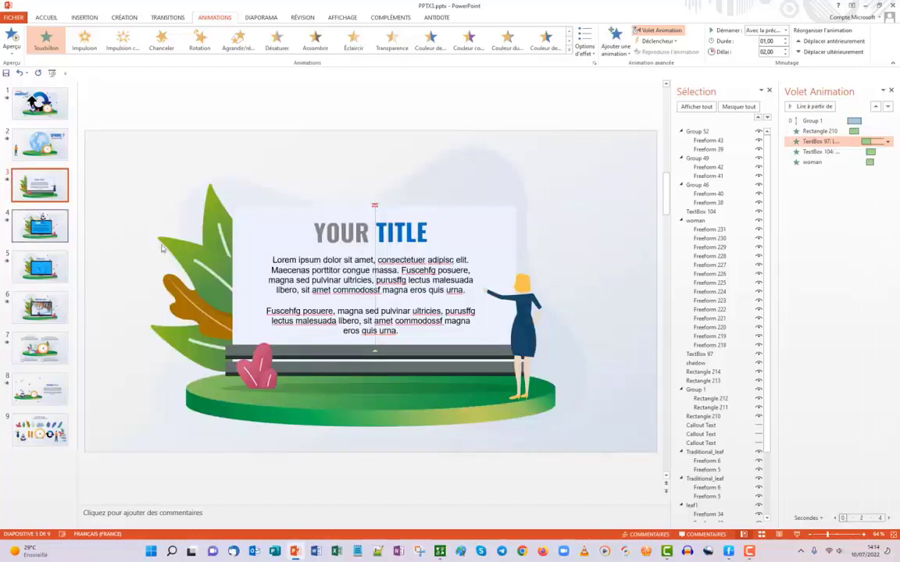
click(527, 331)
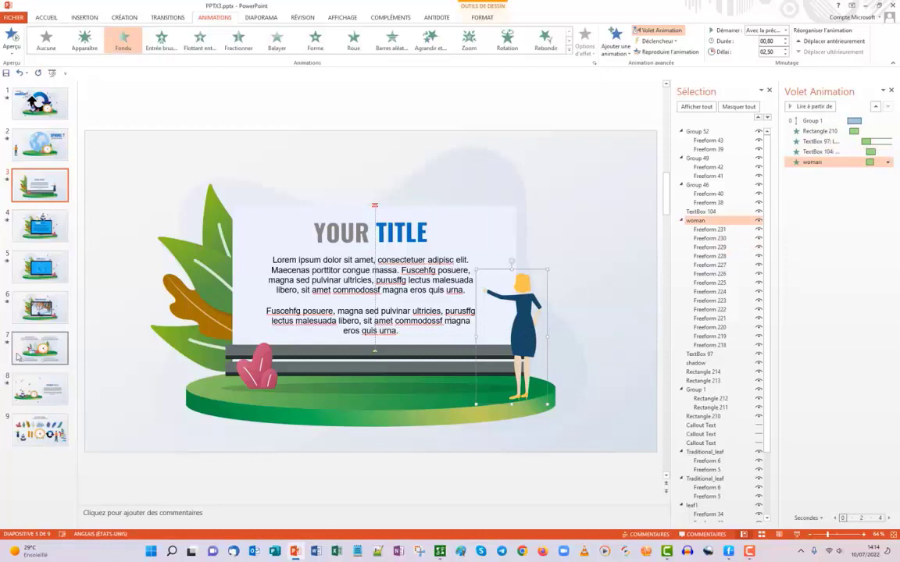
click(43, 229)
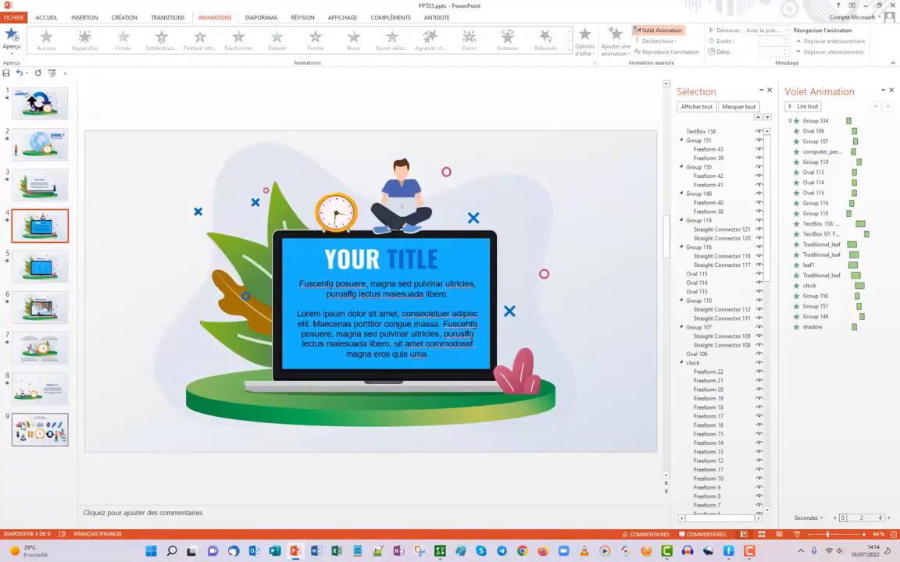
click(31, 426)
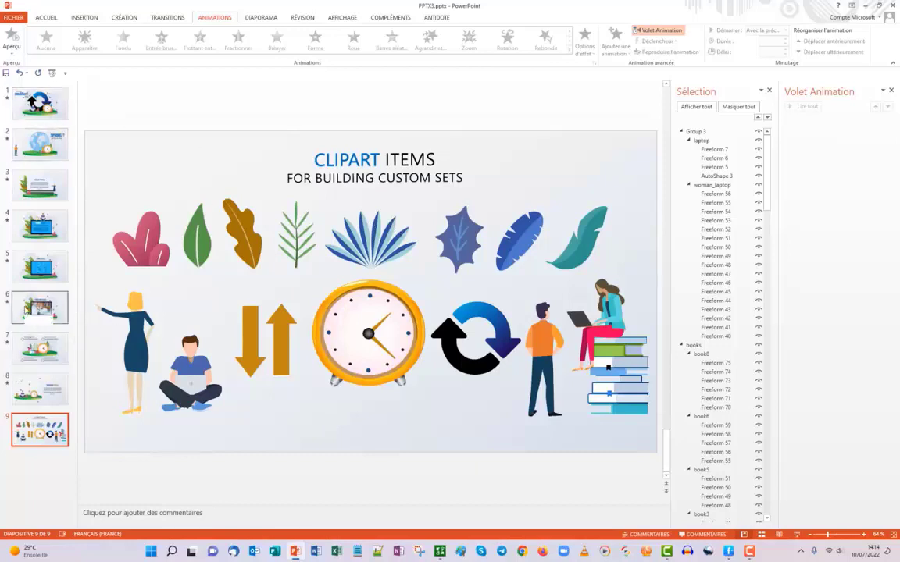
click(40, 307)
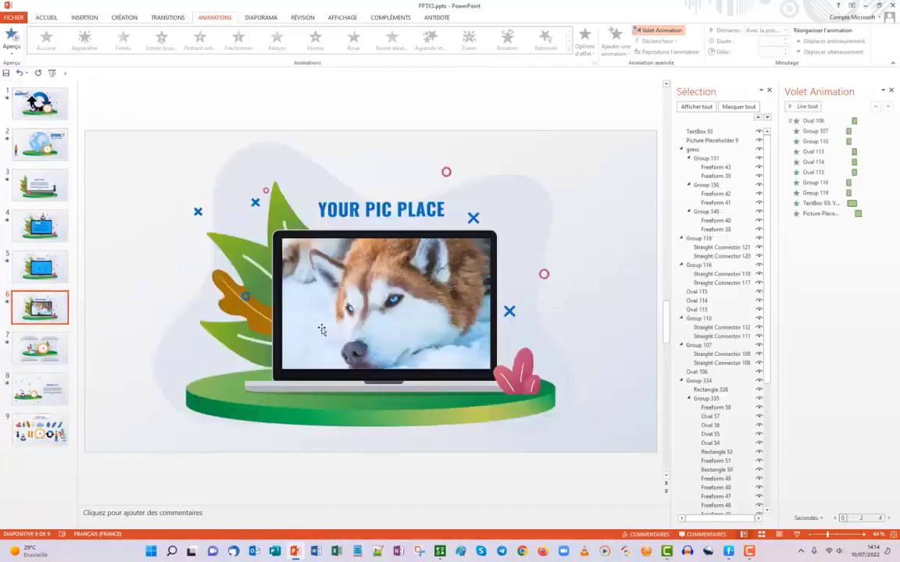
- Hide the husky photo (Picture Placeholder 9) on slide 6, emptying the laptop screen
click(351, 287)
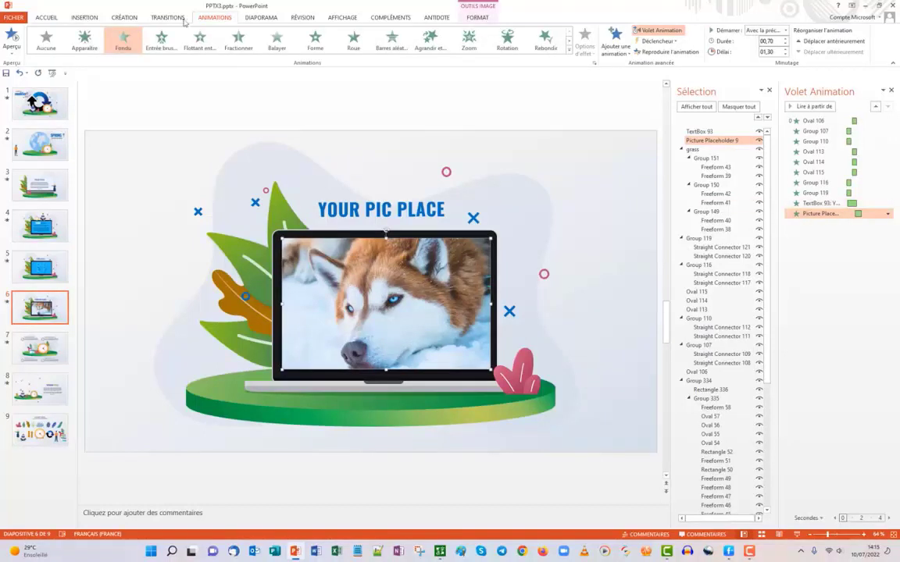
click(84, 17)
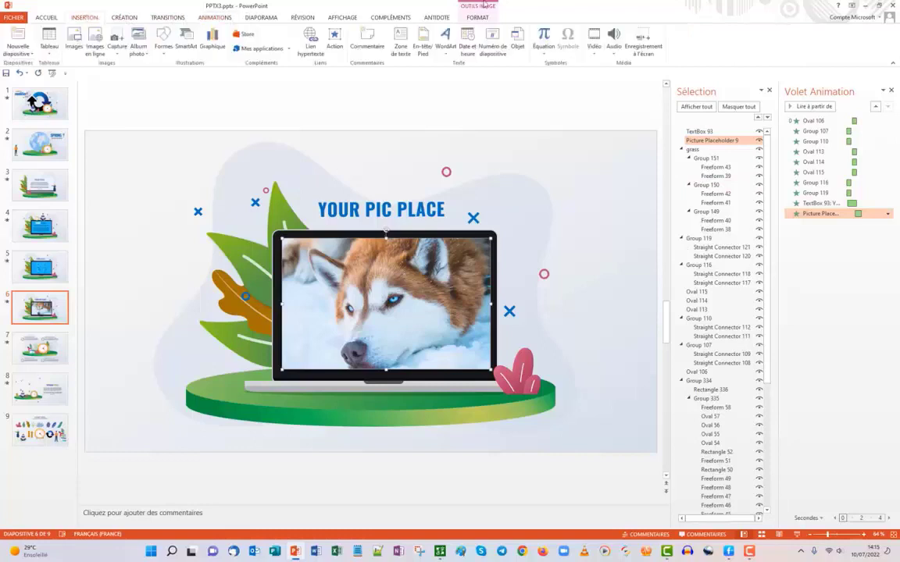
click(591, 46)
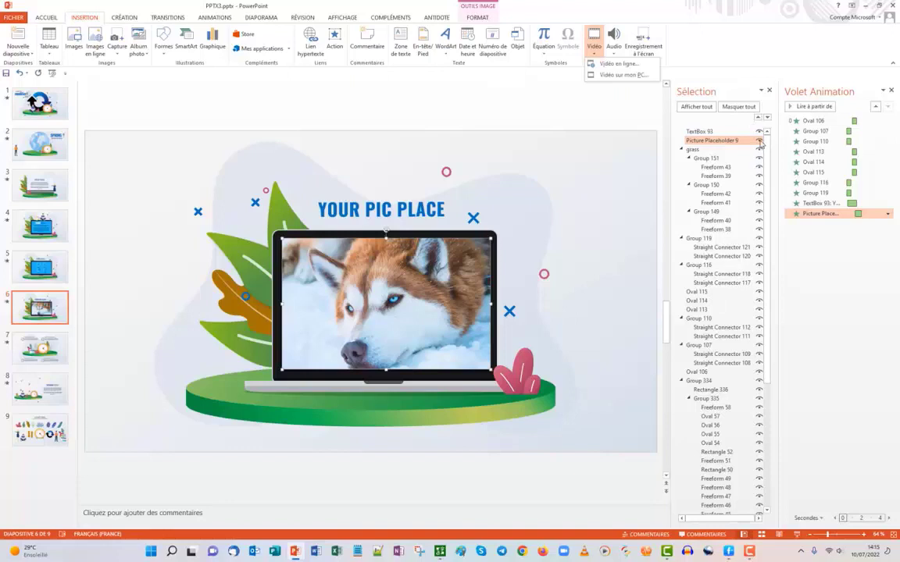
click(758, 141)
click(758, 140)
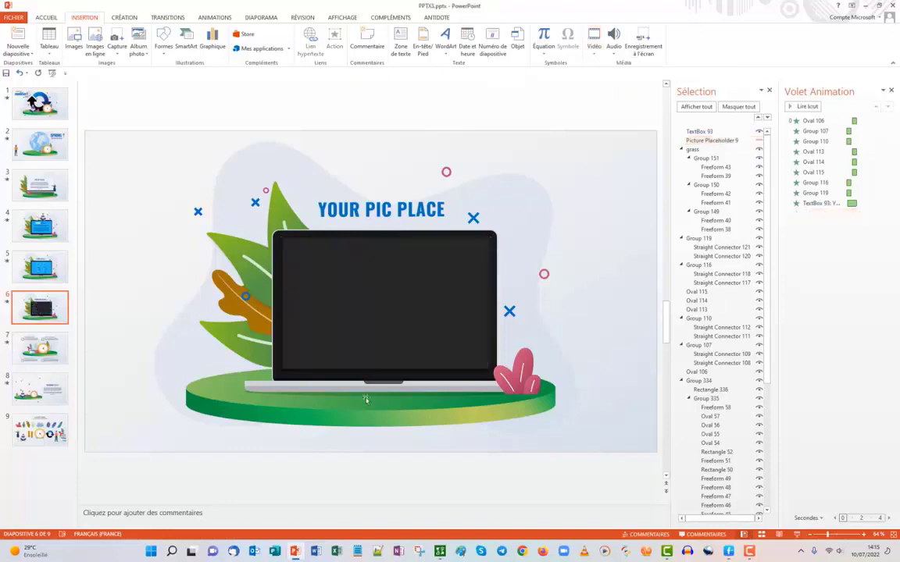
- Insert the sunset video 'Sun - 39589' from the computer onto slide 6
click(594, 50)
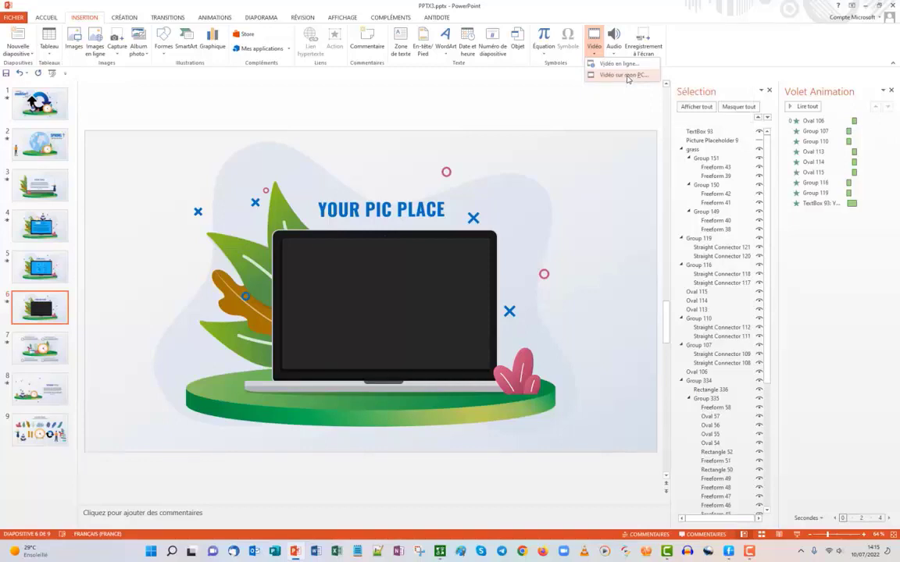
click(626, 76)
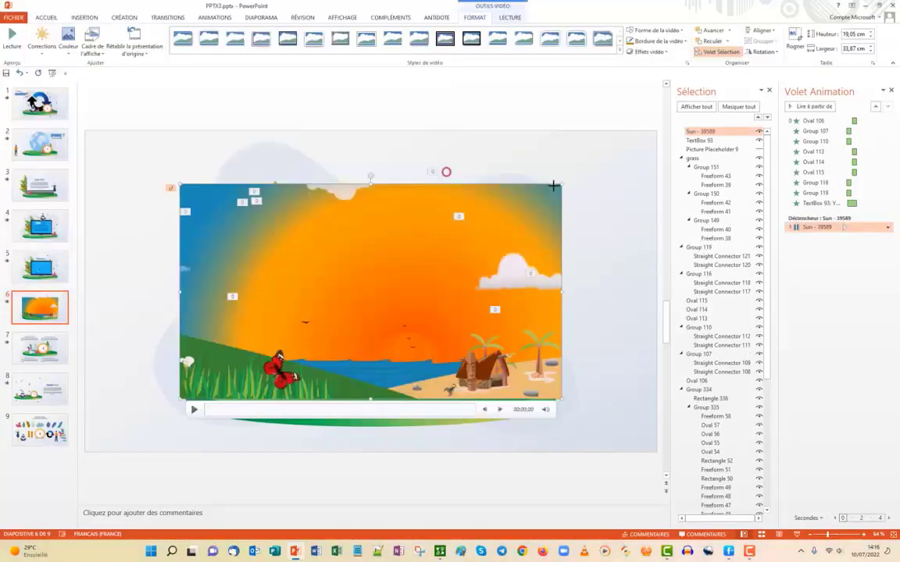
- Shrink the sunset video to 10.43 × 18.53 cm and fit it within the laptop screen
drag(553, 186, 442, 250)
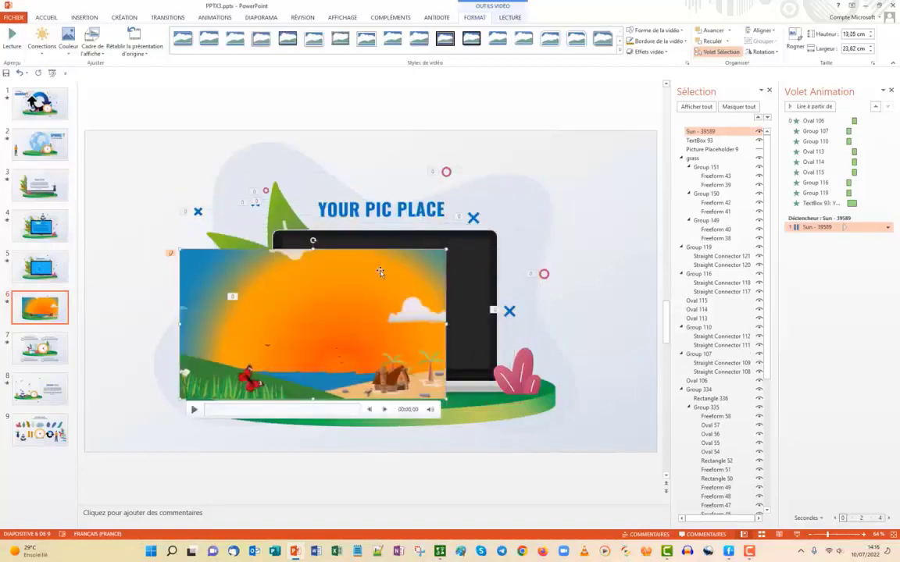
drag(367, 286, 409, 269)
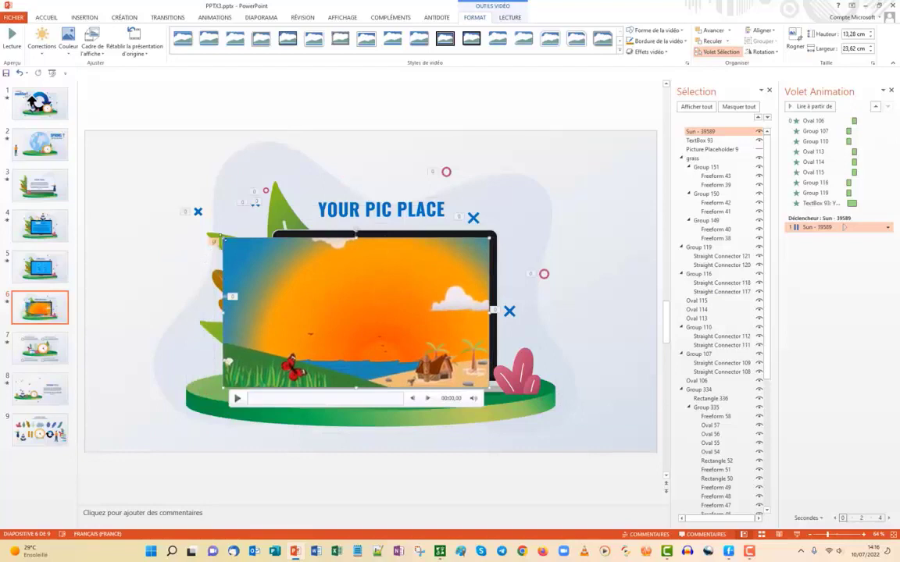
mouse_move(286, 237)
mouse_down()
mouse_move(379, 292)
mouse_move(379, 274)
mouse_up()
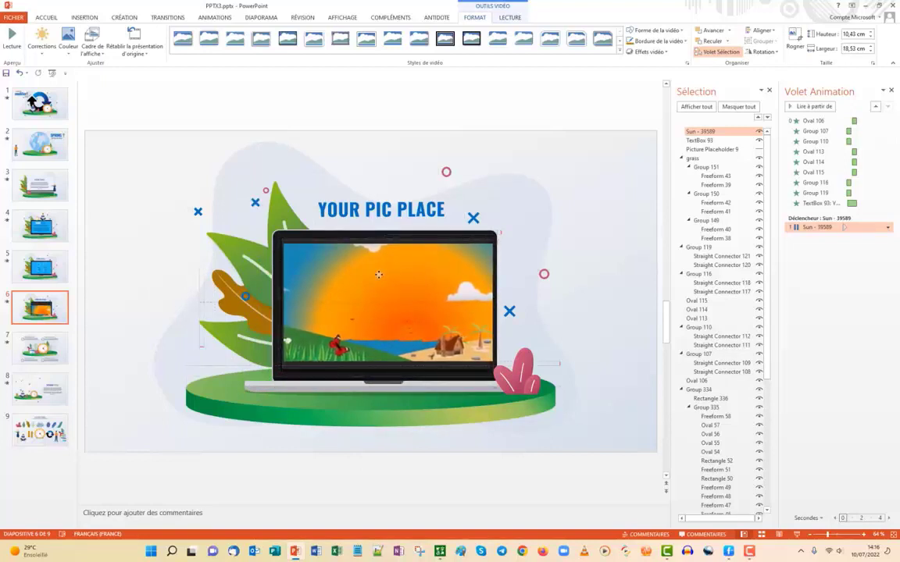
click(342, 252)
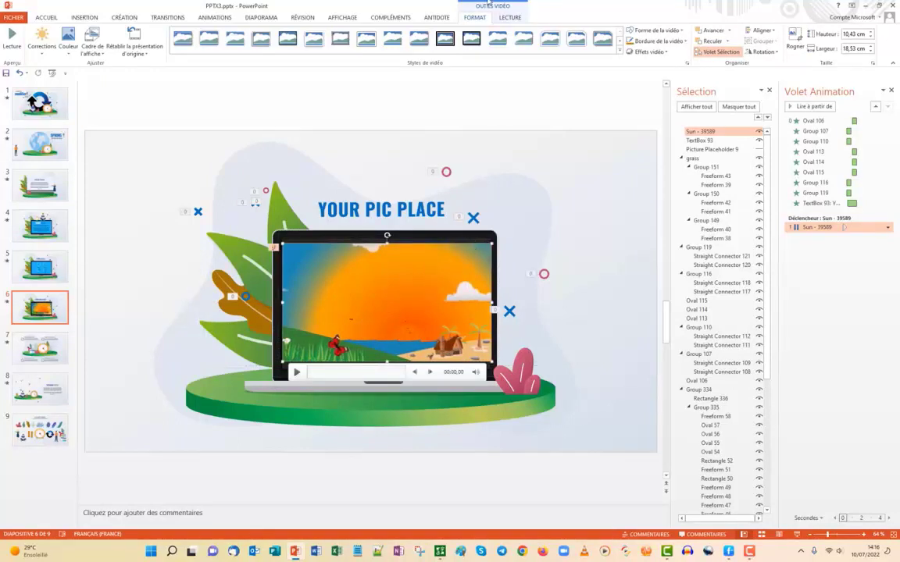
- Preview the sunset video and set its start to Automatiquement instead of on click
click(510, 17)
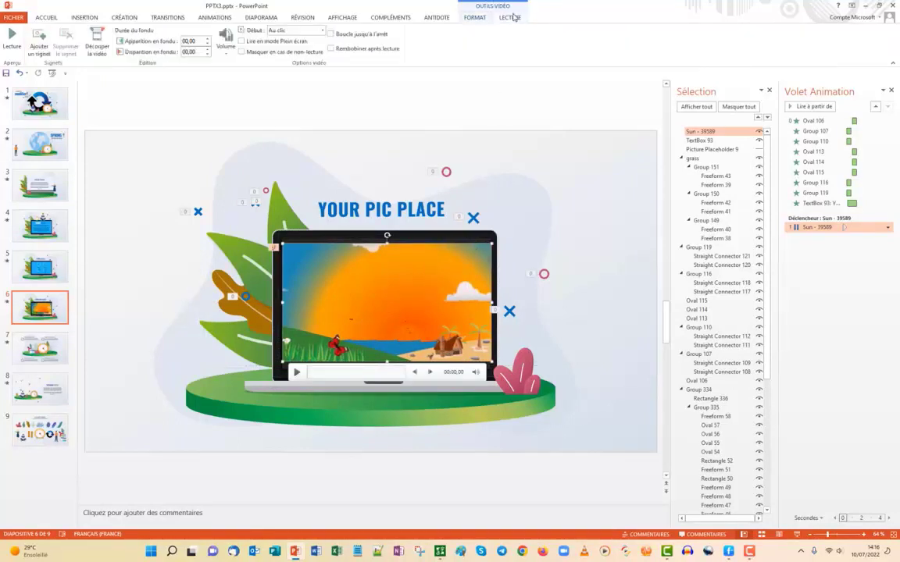
click(12, 37)
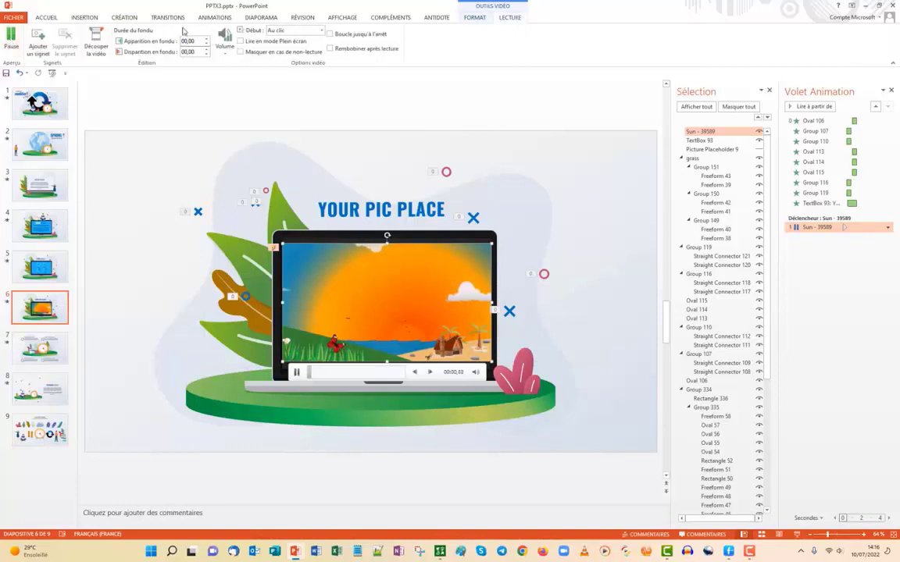
click(296, 31)
click(291, 41)
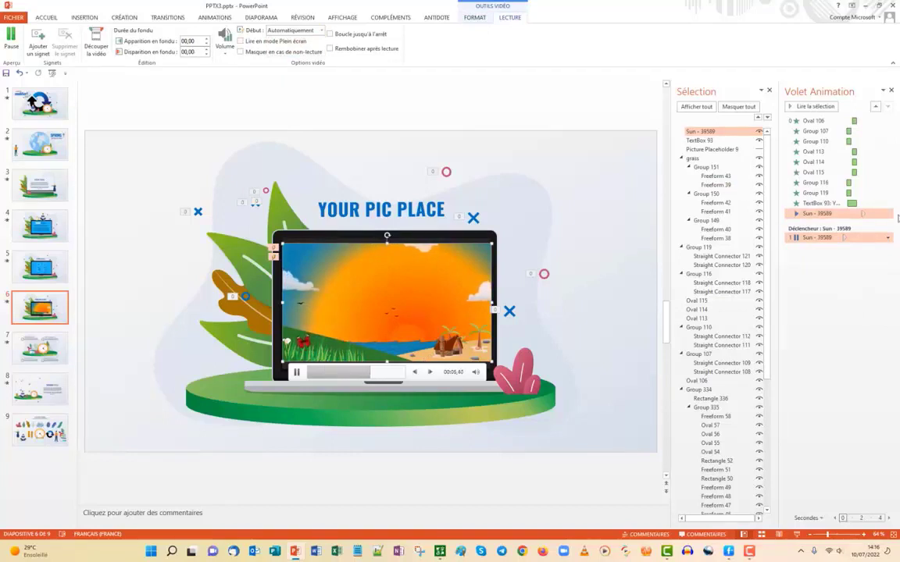
click(882, 217)
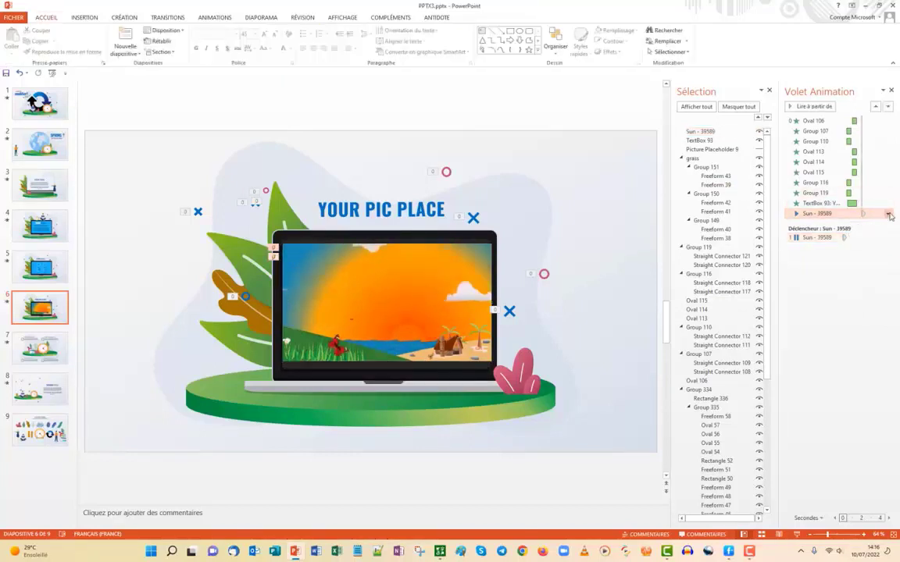
click(889, 214)
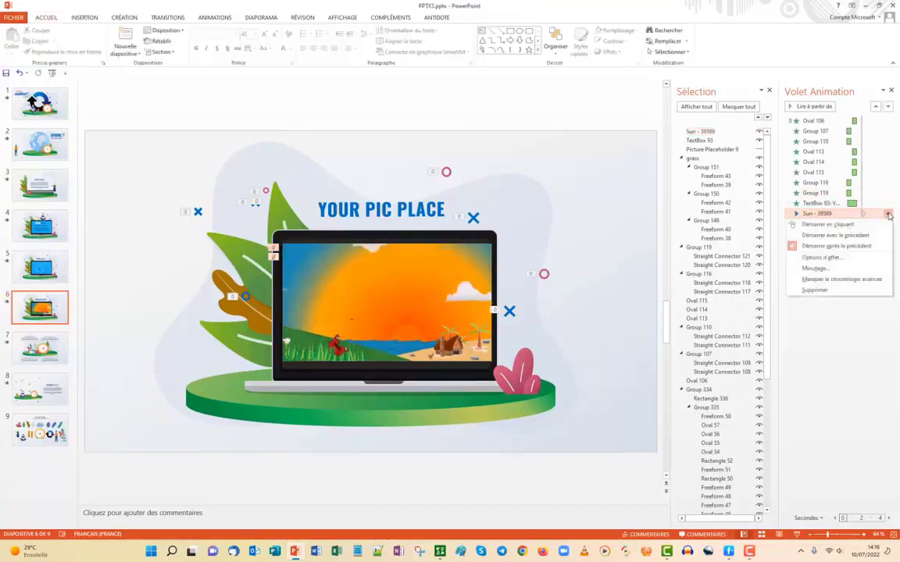
click(828, 225)
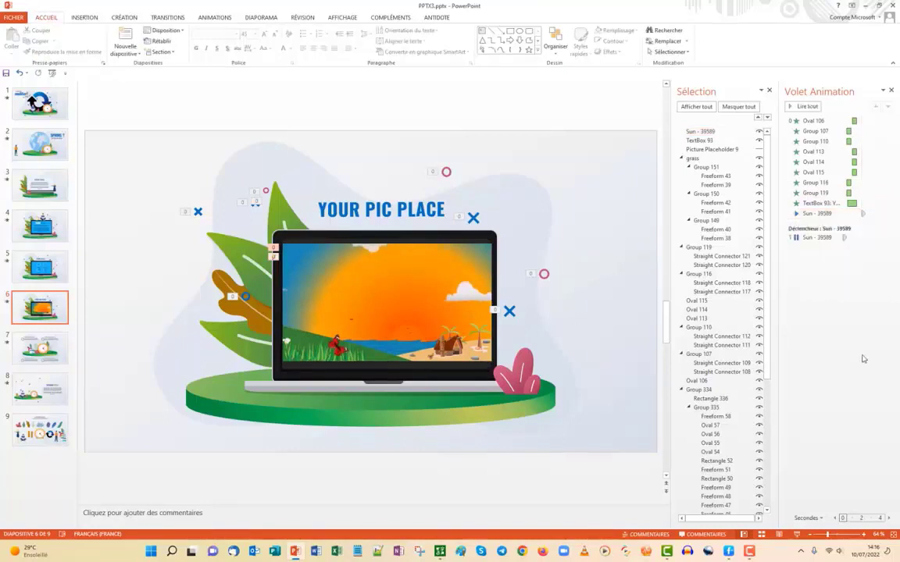
click(45, 310)
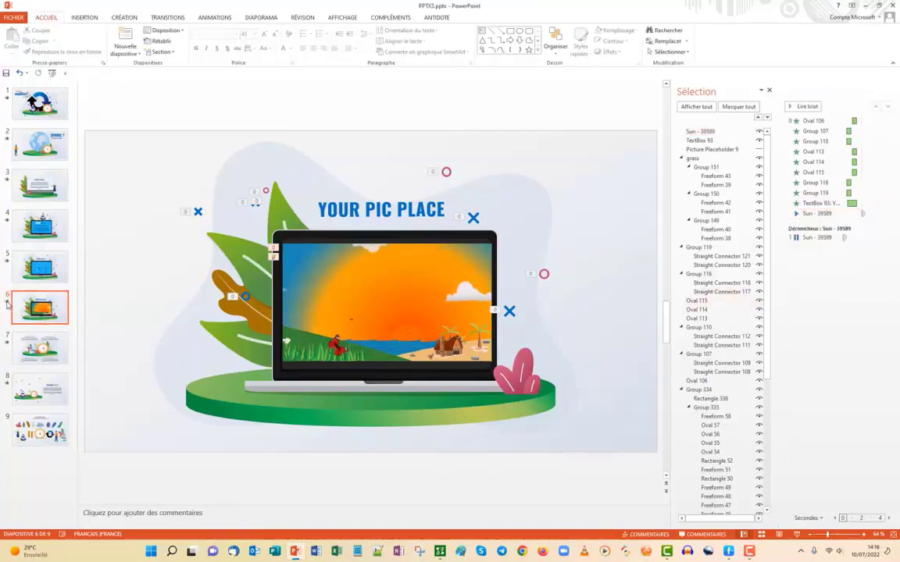